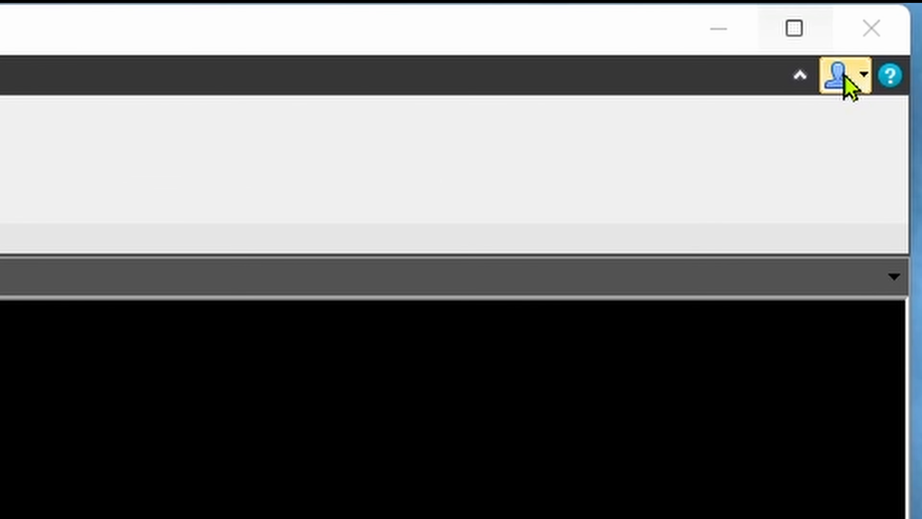
Open the Seismic interpretation tool palette for the inline section in the 3D window.
{"action": "left_click", "coordinate": [845, 78]}
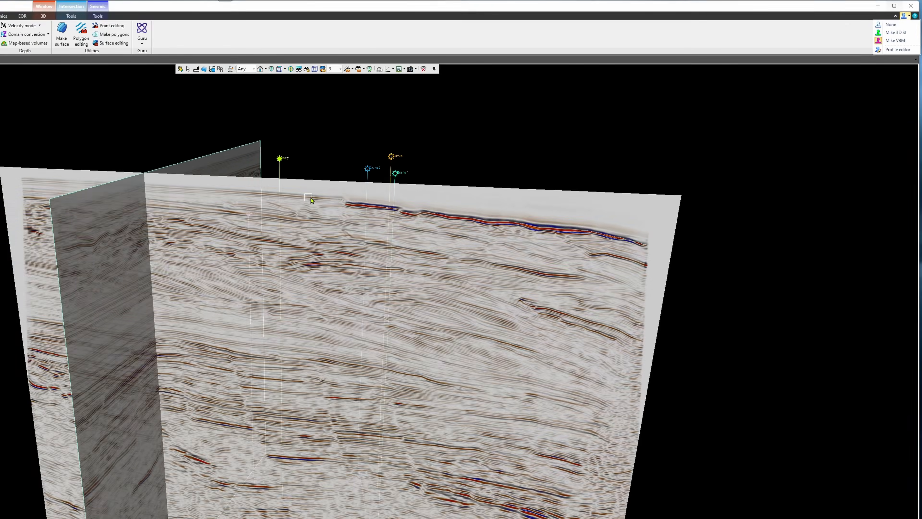
{"action": "left_click", "coordinate": [519, 131]}
{"action": "right_click", "coordinate": [518, 133]}
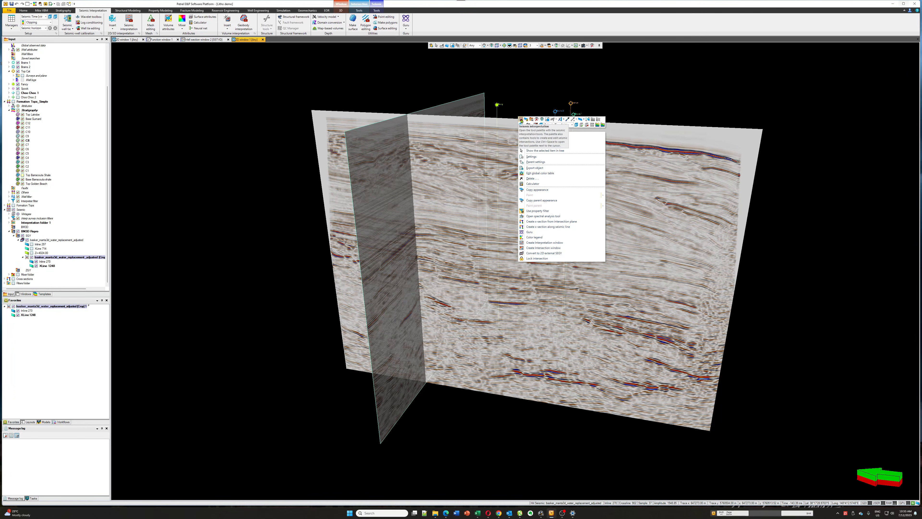
{"action": "left_click", "coordinate": [521, 125]}
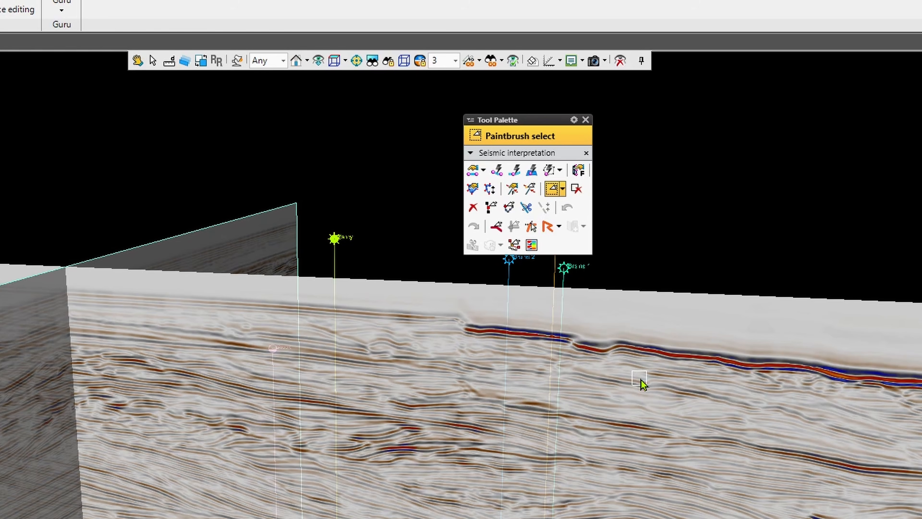
Activate the custom 3D SI user profile.
{"action": "right_click", "coordinate": [631, 382]}
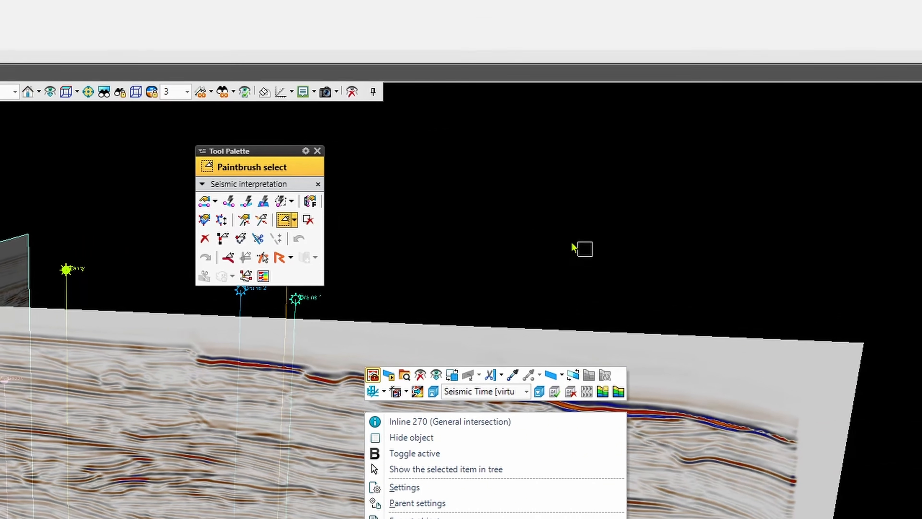
{"action": "left_click", "coordinate": [747, 227]}
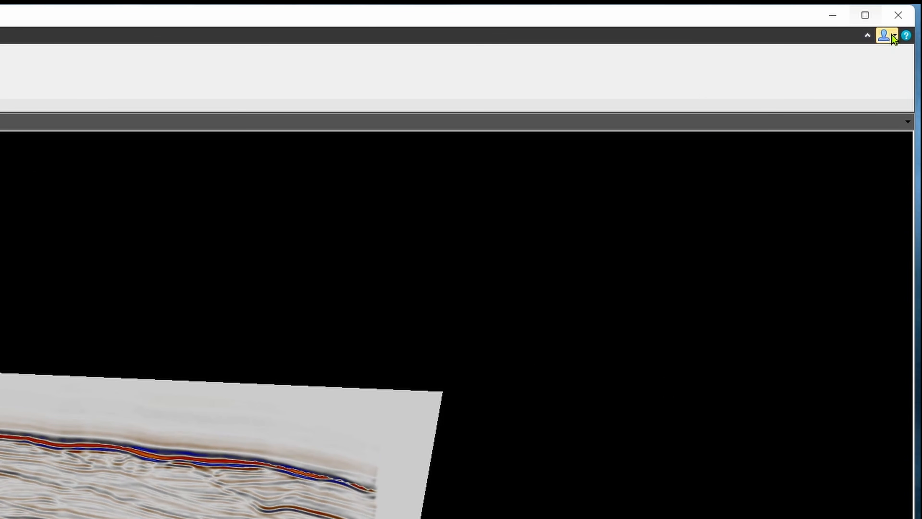
{"action": "left_click", "coordinate": [894, 37]}
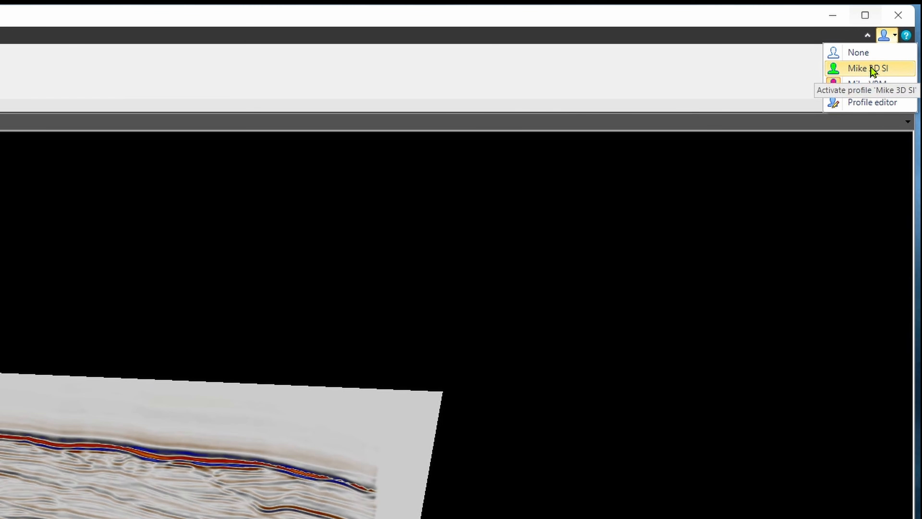
{"action": "left_click", "coordinate": [870, 68]}
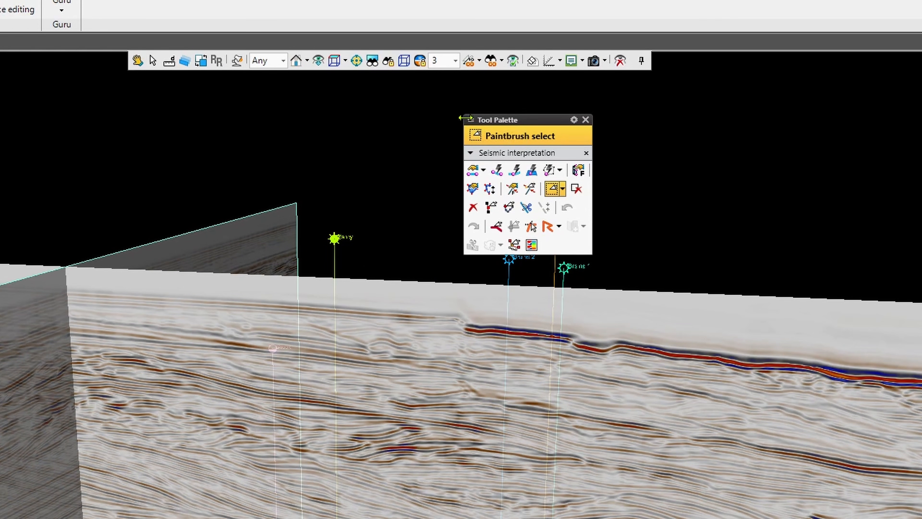
Add the custom 3D SI profile's tool group to the Tool Palette.
{"action": "left_click", "coordinate": [469, 121]}
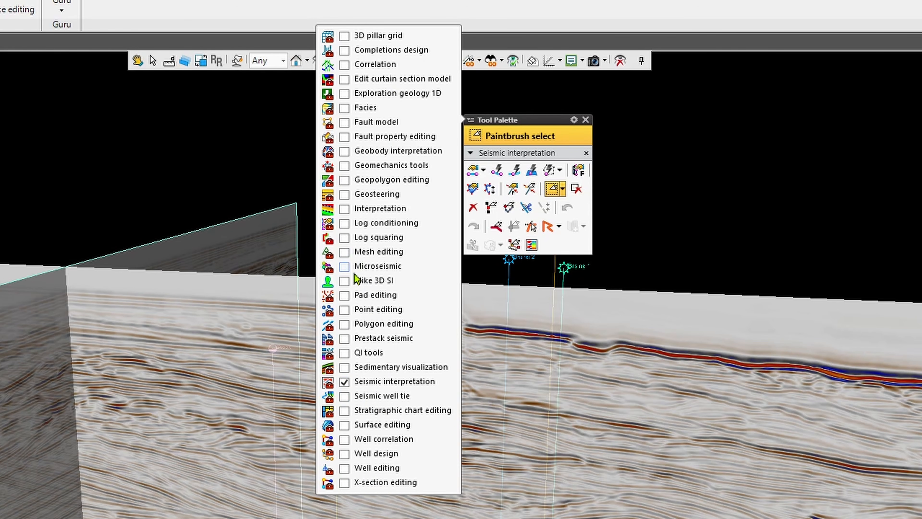
{"action": "left_click", "coordinate": [344, 281]}
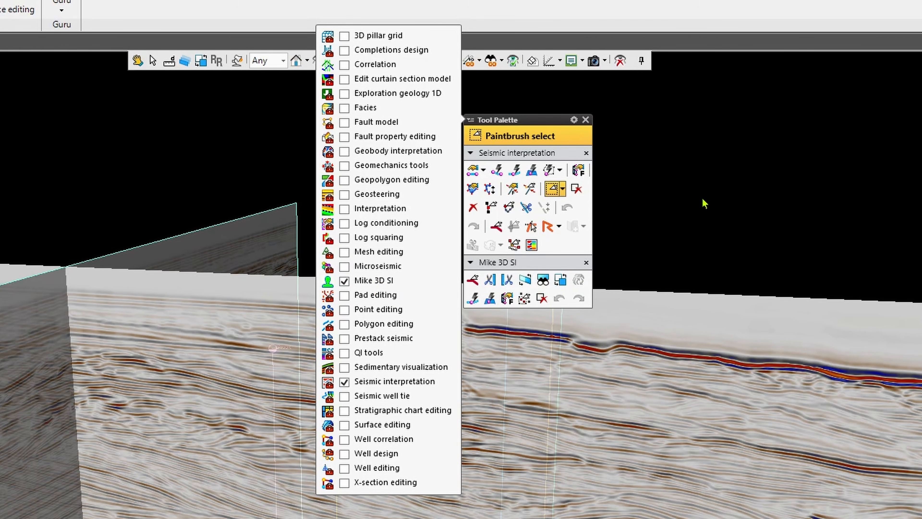
{"action": "left_click", "coordinate": [467, 120]}
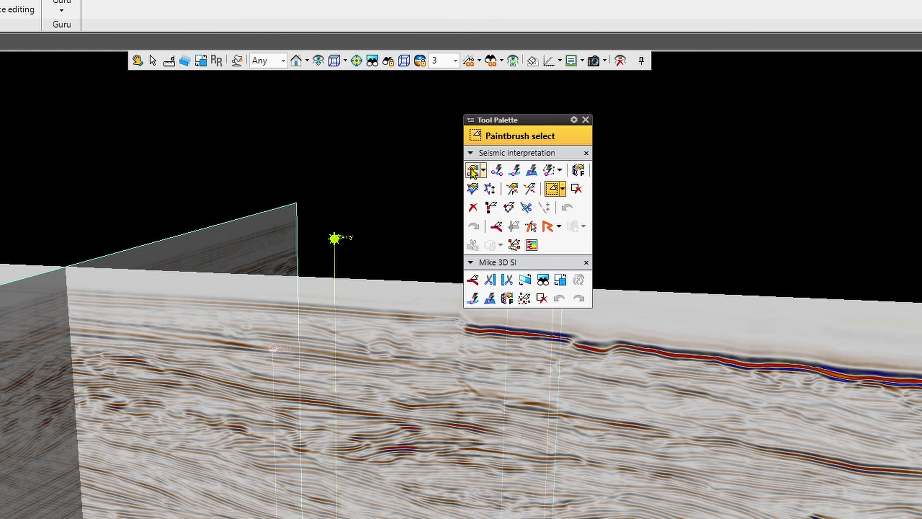
Remove the Seismic interpretation group from the Tool Palette, keeping only the custom 3D SI group.
{"action": "left_click", "coordinate": [471, 153]}
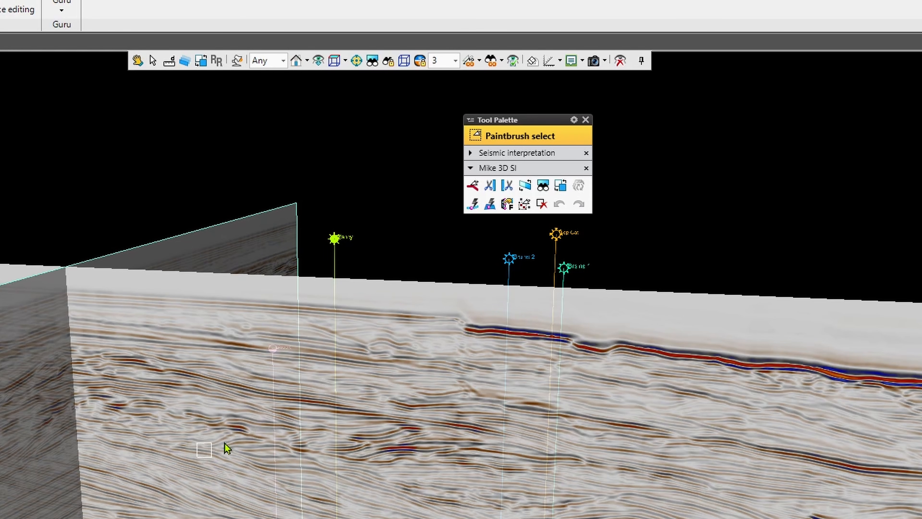
{"action": "left_click", "coordinate": [586, 153]}
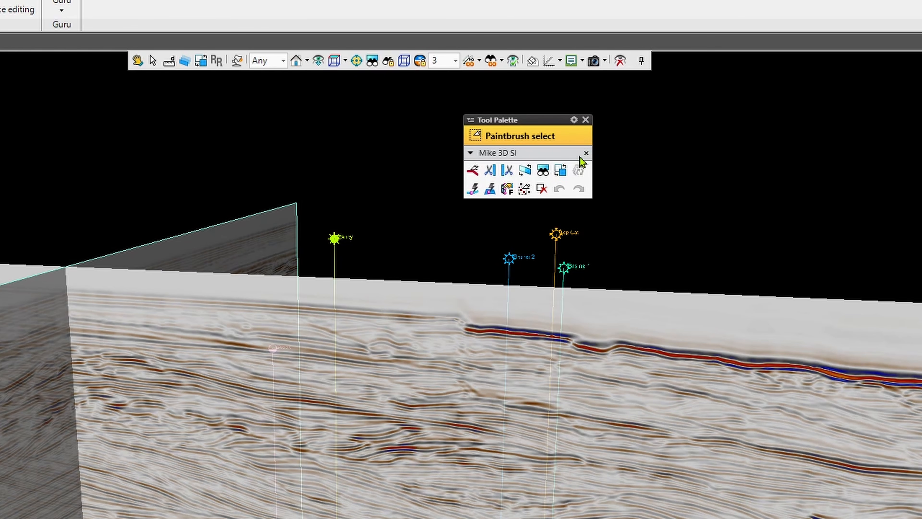
{"action": "left_click", "coordinate": [471, 120]}
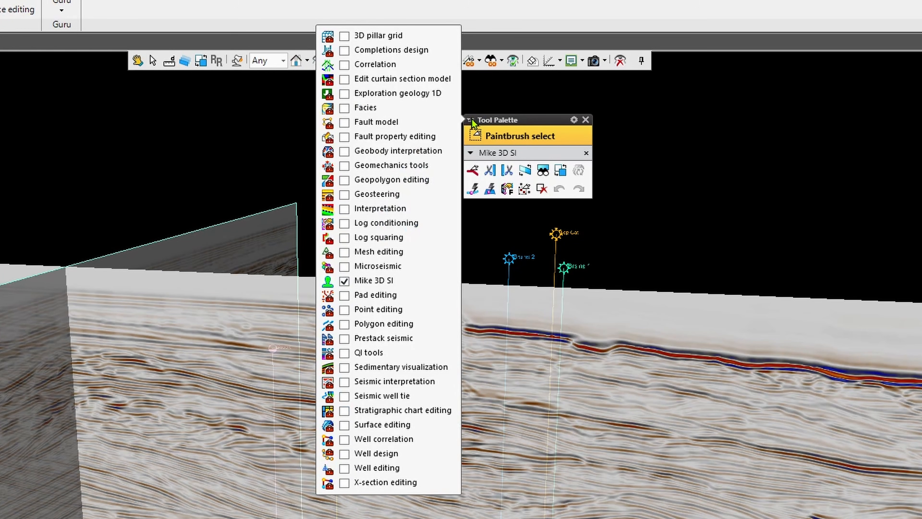
{"action": "left_click", "coordinate": [665, 143]}
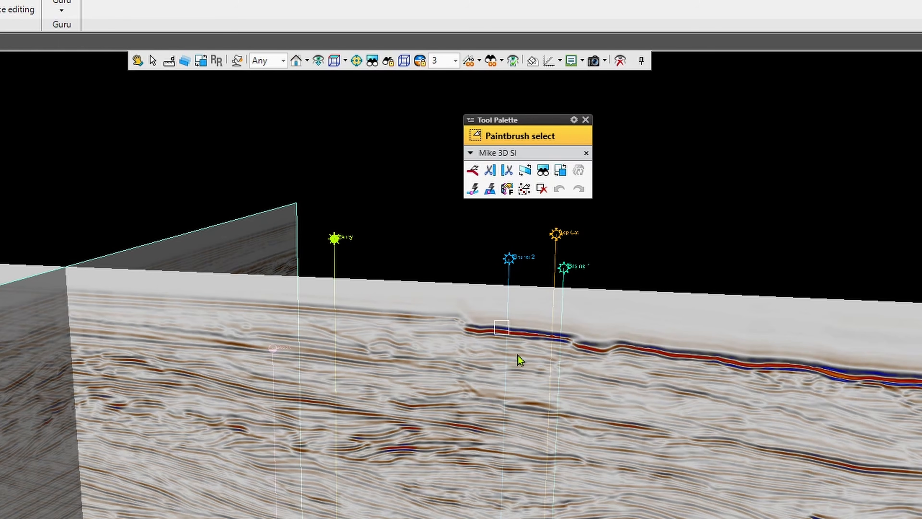
Clip the visuals behind Inline 270 using its context options, and switch the clipping to in front of the plane.
{"action": "right_click", "coordinate": [633, 400]}
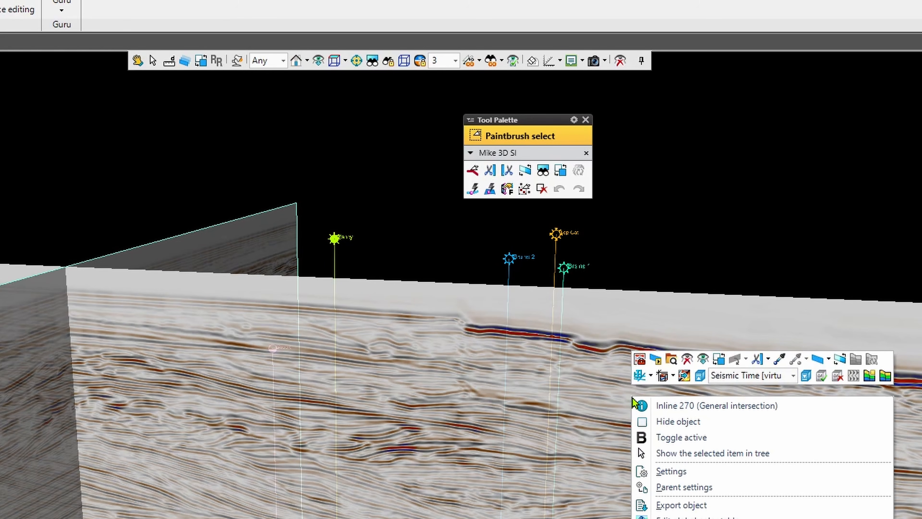
{"action": "left_click", "coordinate": [769, 359]}
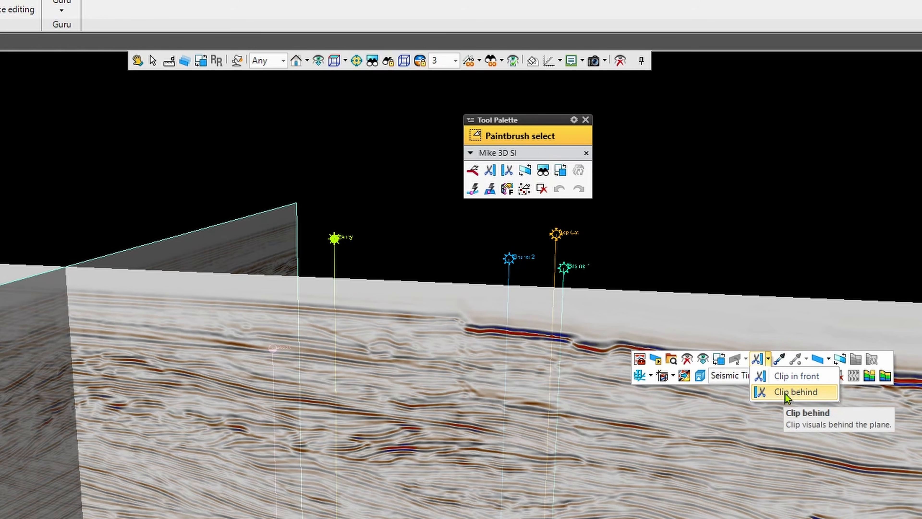
{"action": "left_click", "coordinate": [777, 392]}
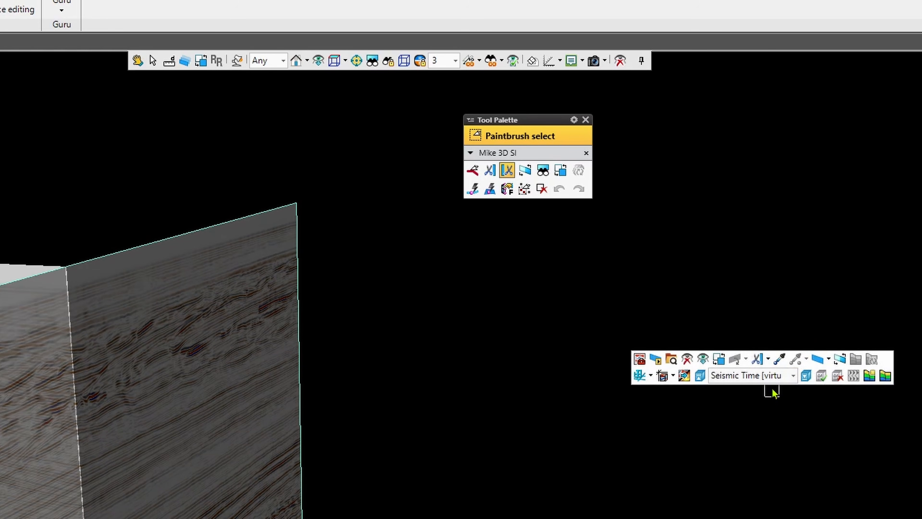
{"action": "left_click", "coordinate": [769, 360]}
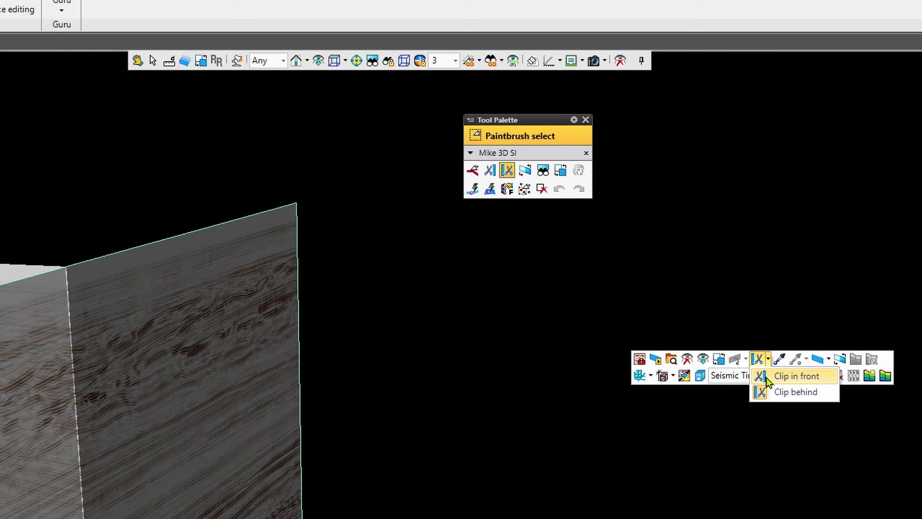
{"action": "left_click", "coordinate": [787, 374]}
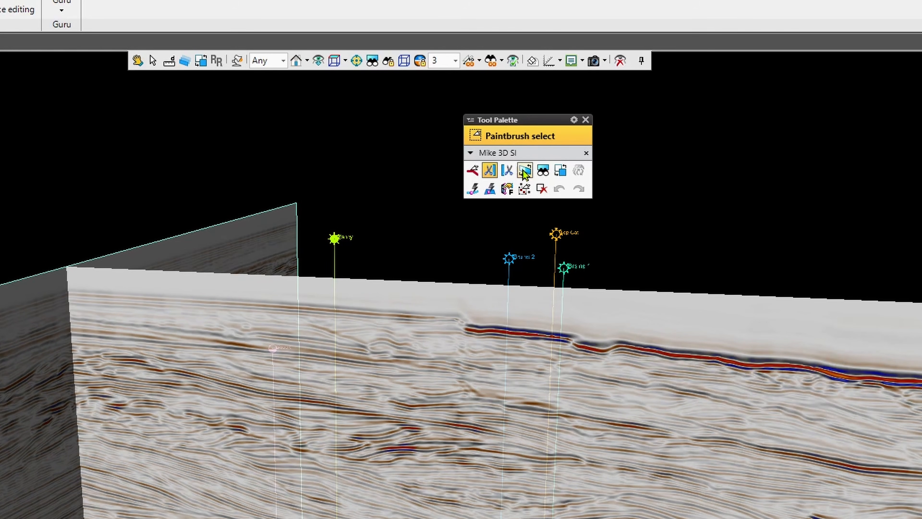
Alternate between Clip behind and Clip in front with the custom palette tools, and turn clipping off.
{"action": "left_click", "coordinate": [508, 172]}
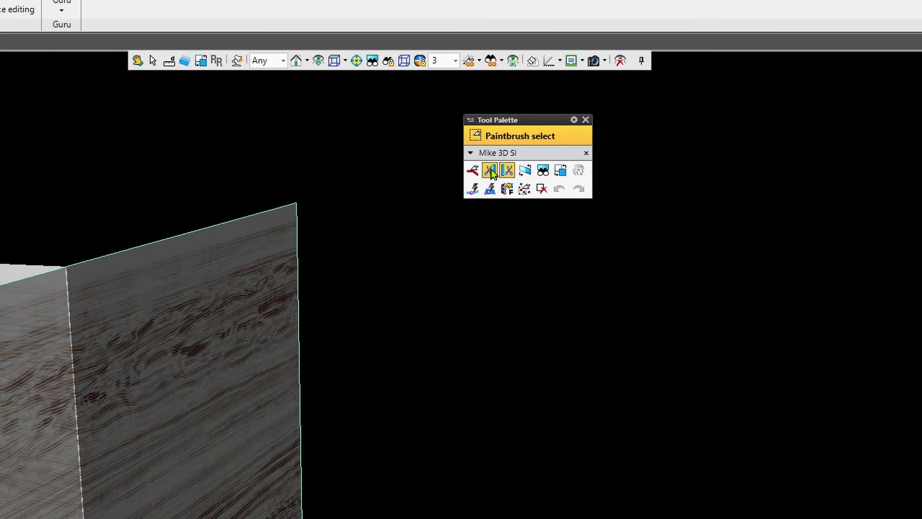
{"action": "left_click", "coordinate": [491, 174]}
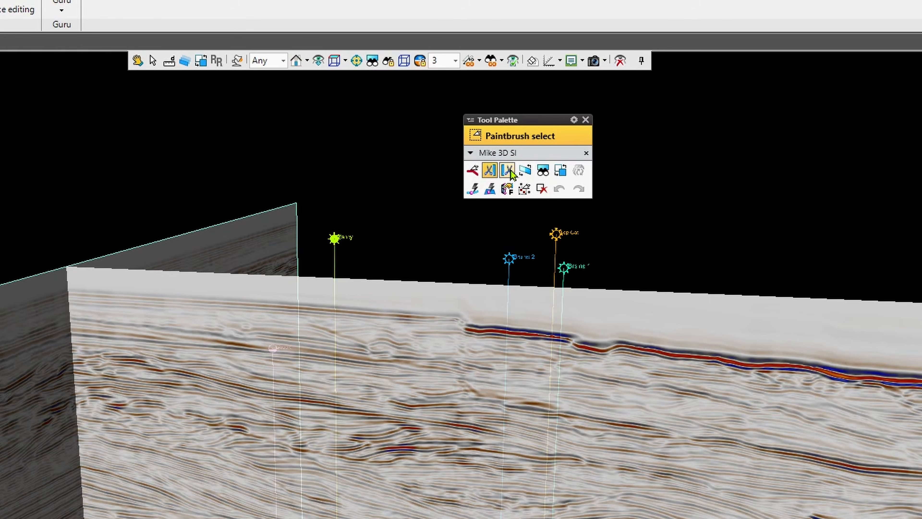
{"action": "left_click", "coordinate": [509, 173]}
{"action": "left_click", "coordinate": [480, 171]}
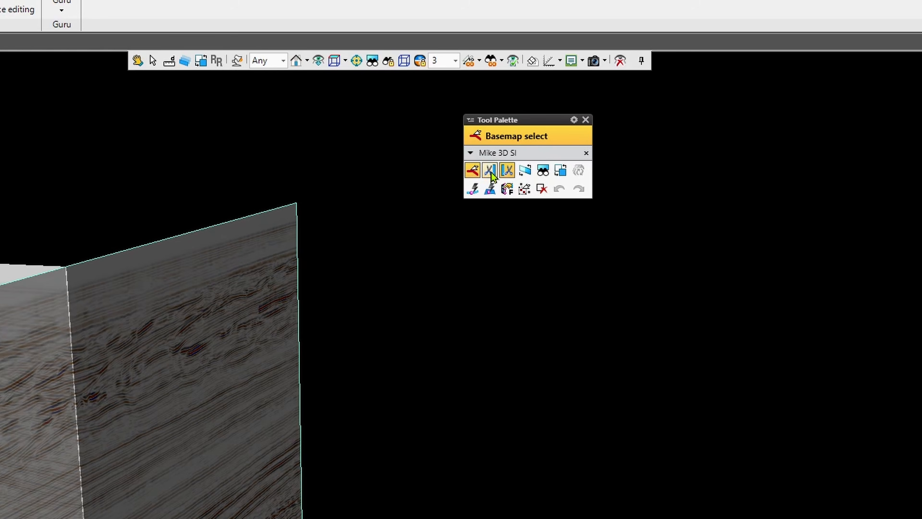
{"action": "left_click", "coordinate": [491, 173]}
{"action": "left_click", "coordinate": [509, 172]}
{"action": "left_click", "coordinate": [493, 171]}
{"action": "left_click", "coordinate": [507, 172]}
{"action": "left_click", "coordinate": [491, 173]}
{"action": "key", "text": "Escape"}
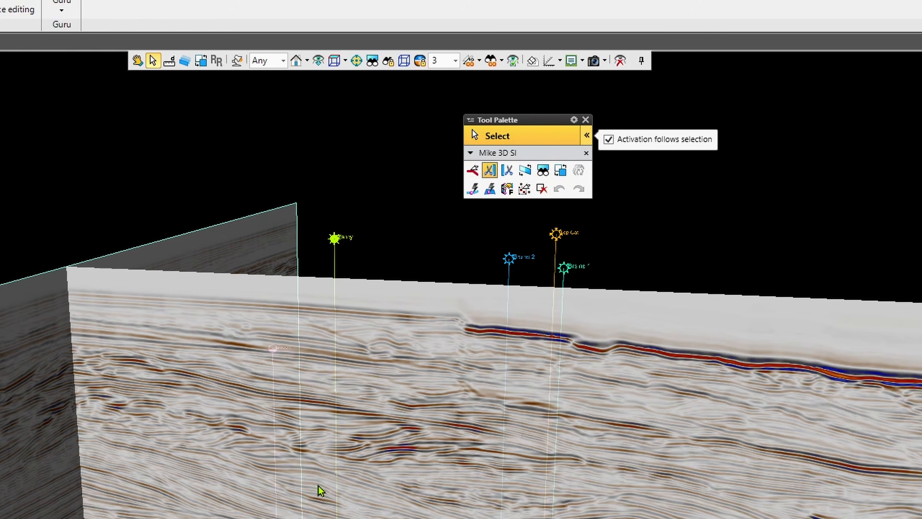
{"action": "left_click", "coordinate": [490, 170]}
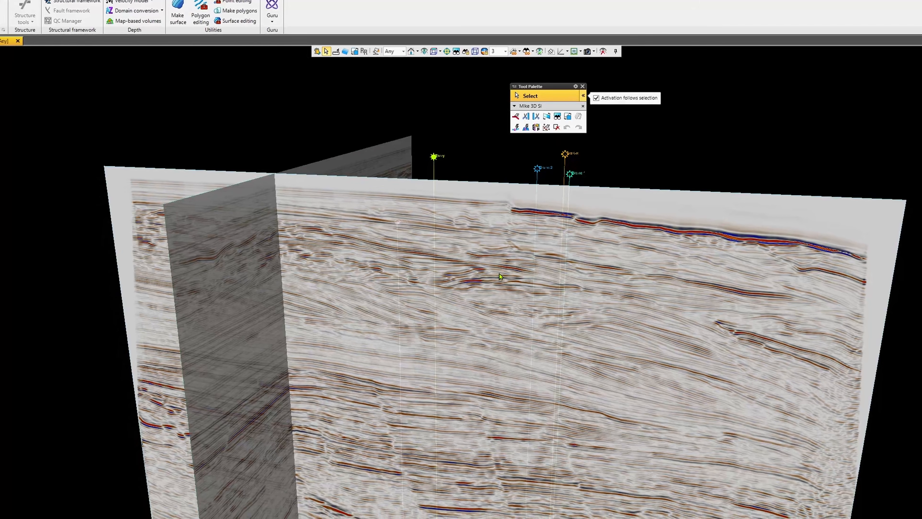
Align and center the camera perpendicular to the inline section, flip to its opposite side, and orbit to an oblique view.
{"action": "right_click", "coordinate": [499, 273]}
{"action": "left_click", "coordinate": [614, 153]}
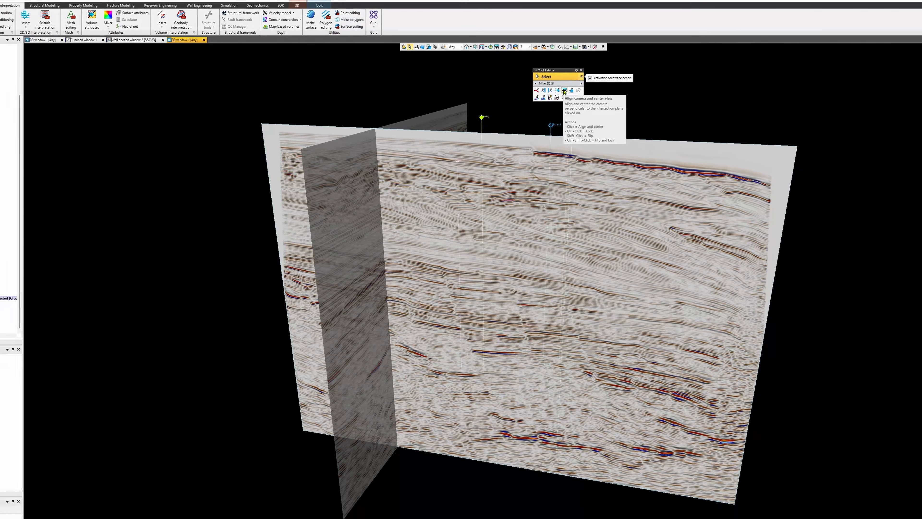
{"action": "left_click", "coordinate": [564, 91]}
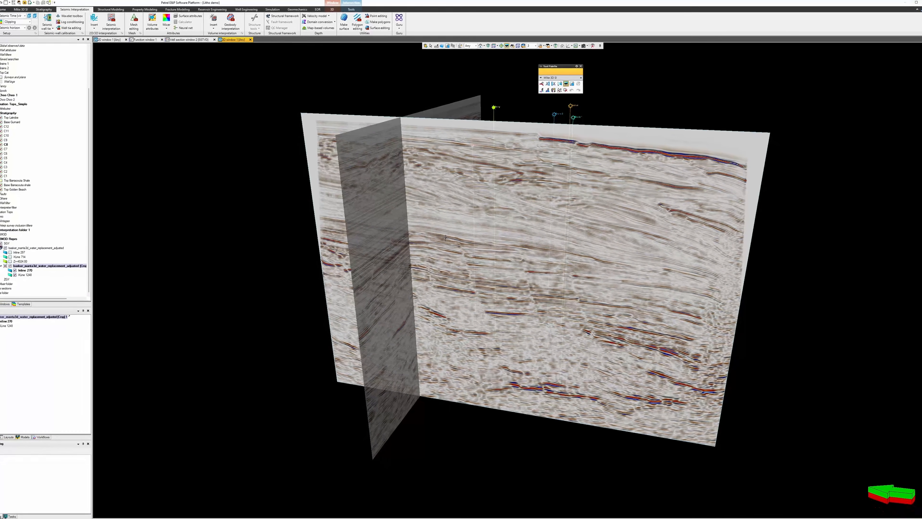
{"action": "left_click", "coordinate": [445, 237]}
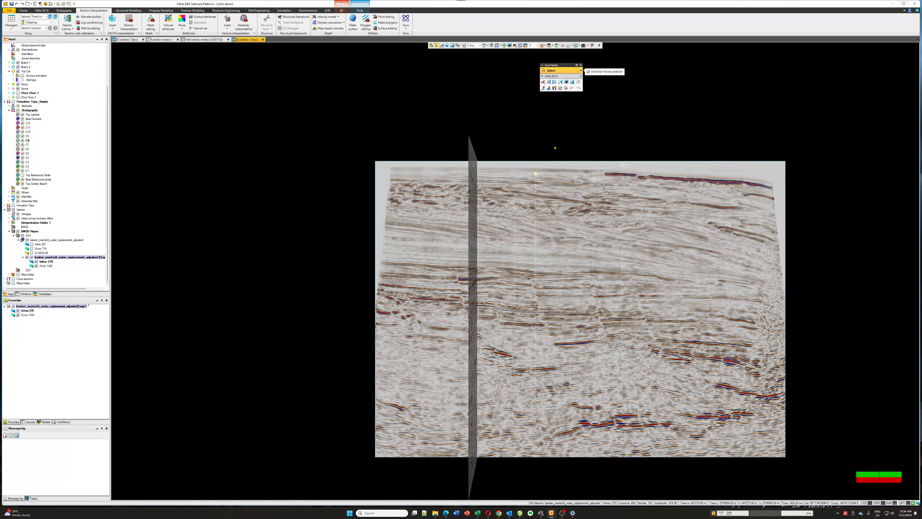
{"action": "left_click", "coordinate": [566, 82]}
{"action": "left_click", "coordinate": [533, 287]}
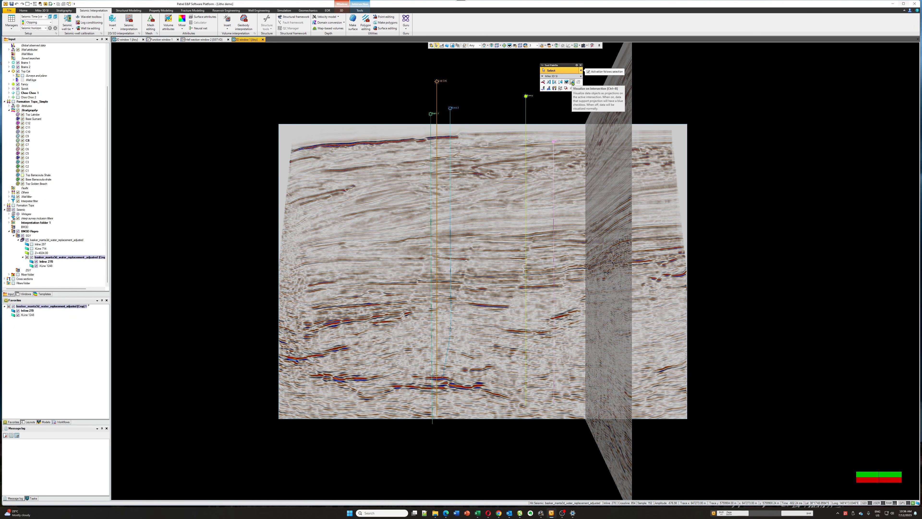
{"action": "middle_click_drag", "start_coordinate": [500, 113], "coordinate": [529, 154]}
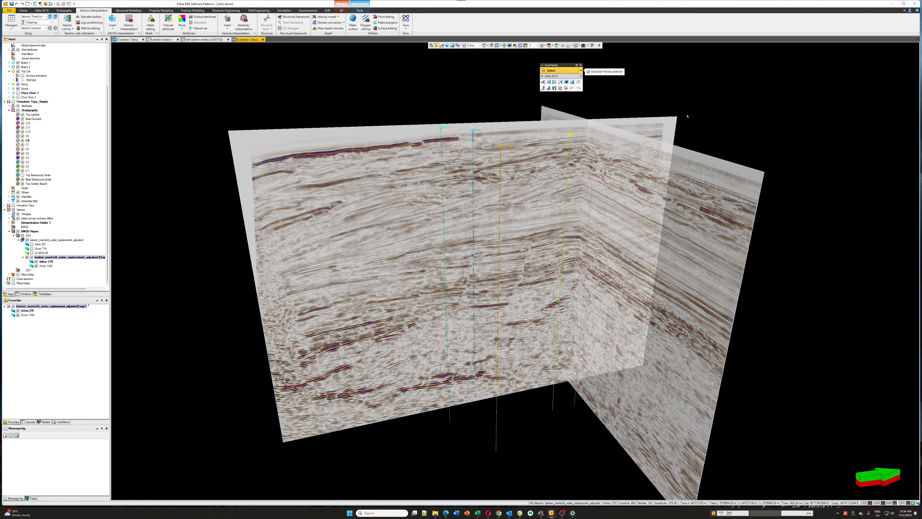
Open the Profile editor, clear the tool filter, and expand the custom 3D SI profile to show its tools.
{"action": "left_click", "coordinate": [909, 12]}
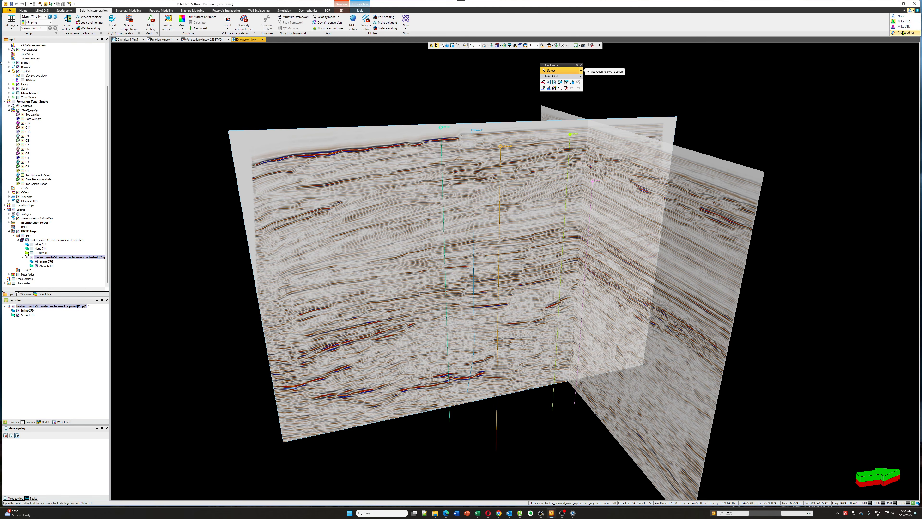
{"action": "left_click", "coordinate": [903, 32]}
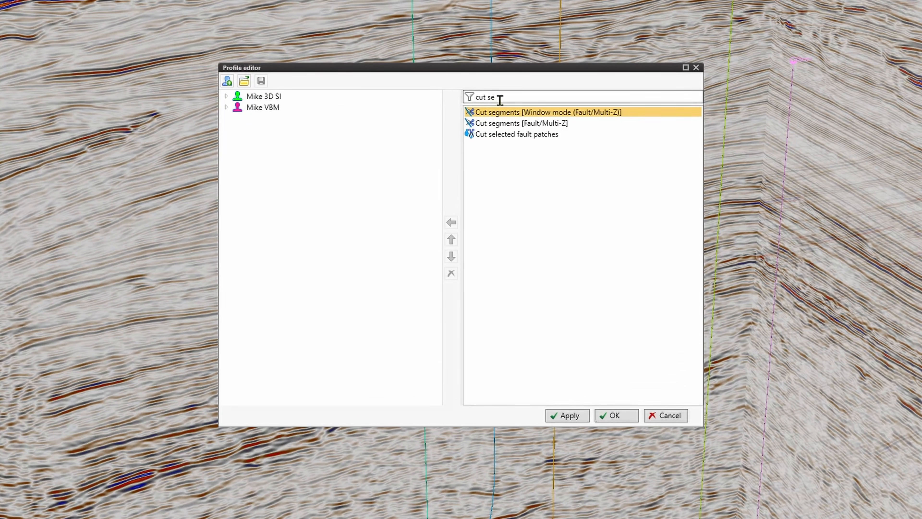
{"action": "left_click_drag", "start_coordinate": [500, 100], "coordinate": [472, 97]}
{"action": "key", "text": "BackSpace"}
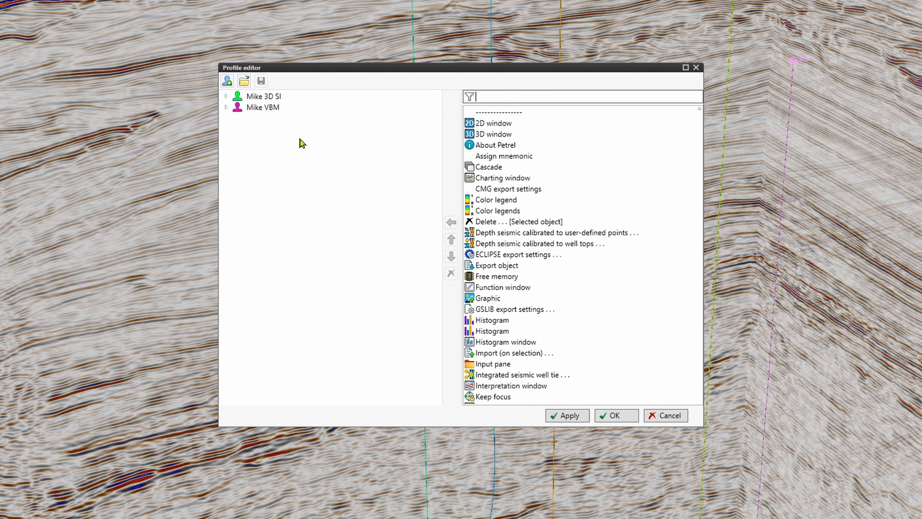
{"action": "left_click", "coordinate": [226, 97]}
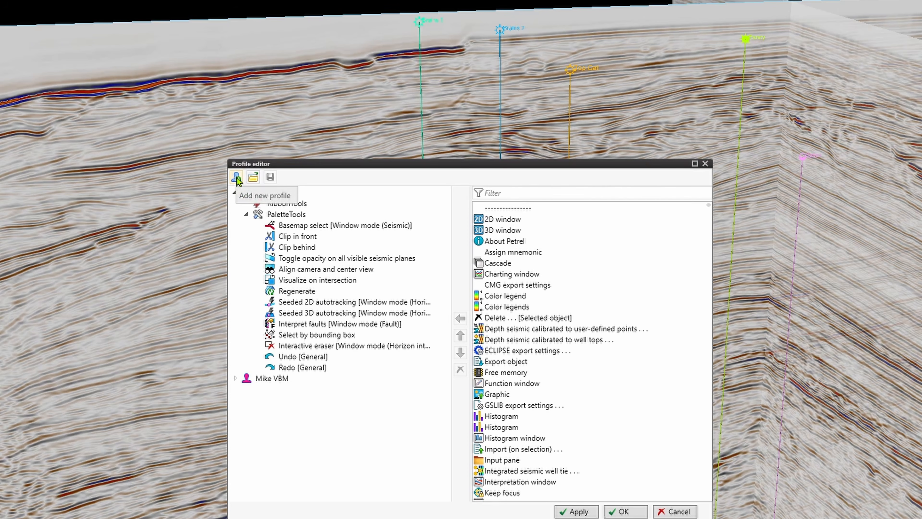
Add a new profile in the Profile editor and select its PaletteTools group.
{"action": "left_click", "coordinate": [235, 179]}
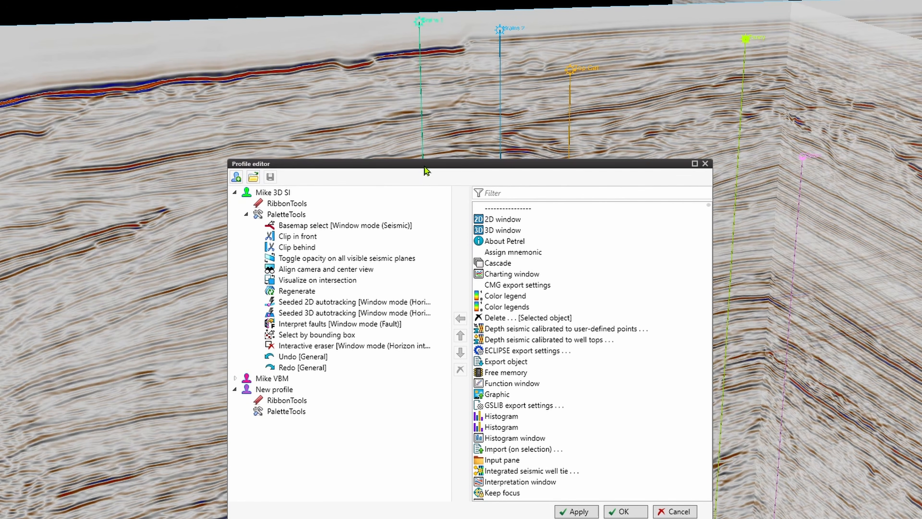
{"action": "left_click_drag", "start_coordinate": [425, 173], "coordinate": [319, 14]}
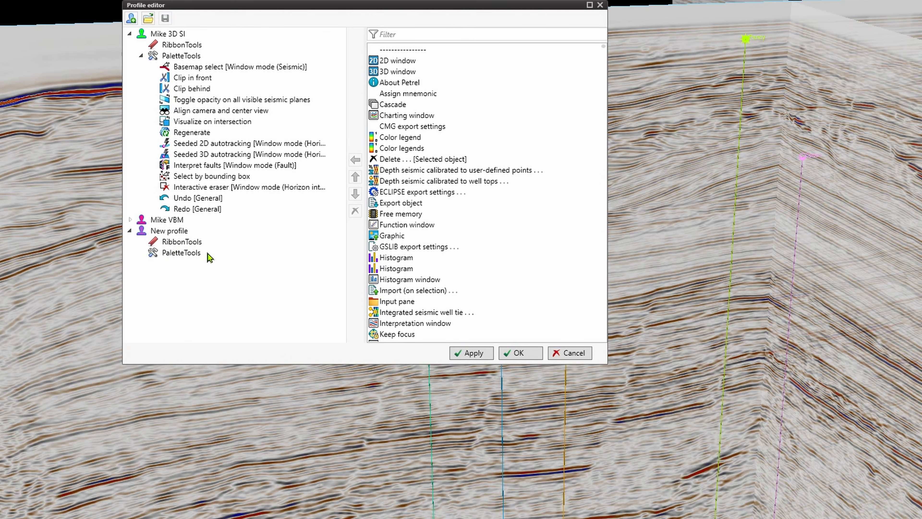
{"action": "left_click", "coordinate": [181, 256]}
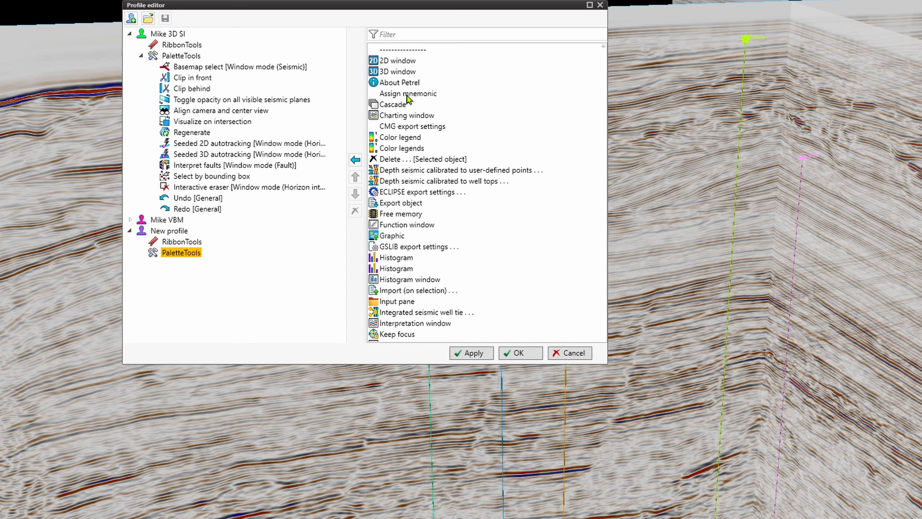
Filter the available tools in the Profile editor by "polygon".
{"action": "scroll", "coordinate": [409, 99], "scroll_direction": "down", "scroll_amount": 8}
{"action": "scroll", "coordinate": [414, 123], "scroll_direction": "up", "scroll_amount": 8}
{"action": "left_click", "coordinate": [418, 32]}
{"action": "type", "text": "p"}
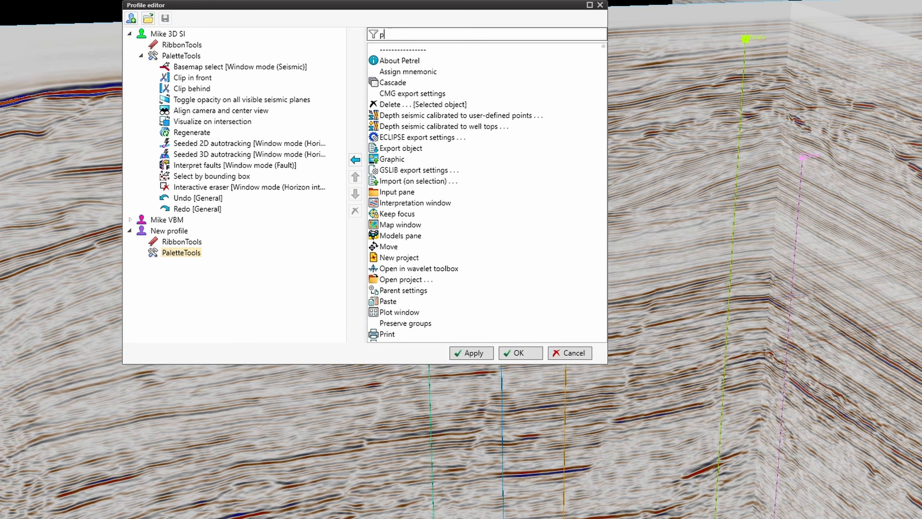
{"action": "type", "text": "olygon"}
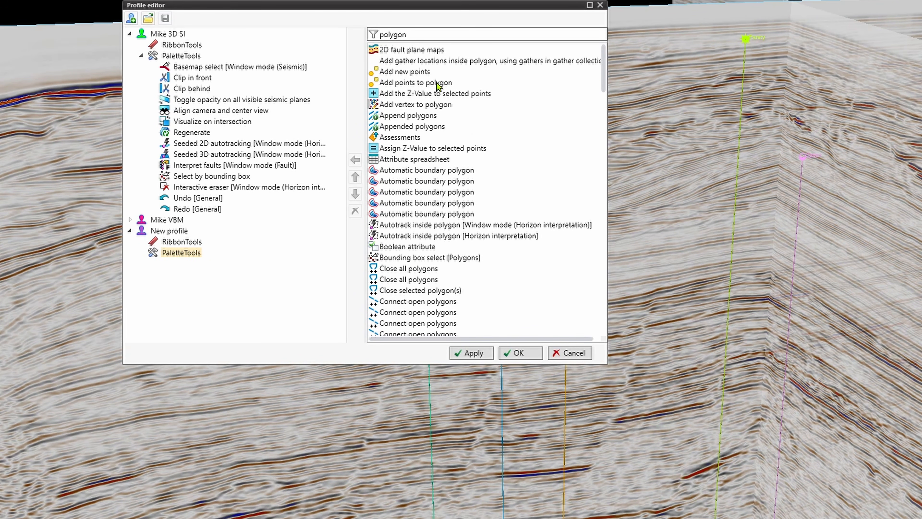
Add the Add new points and Append polygons tools to the new profile's PaletteTools group.
{"action": "left_click", "coordinate": [410, 73]}
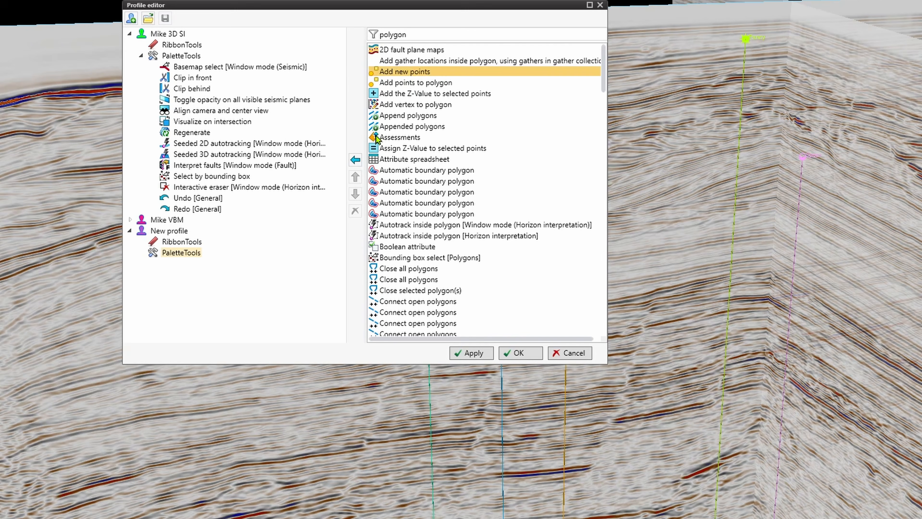
{"action": "left_click", "coordinate": [356, 160]}
{"action": "left_click", "coordinate": [404, 116]}
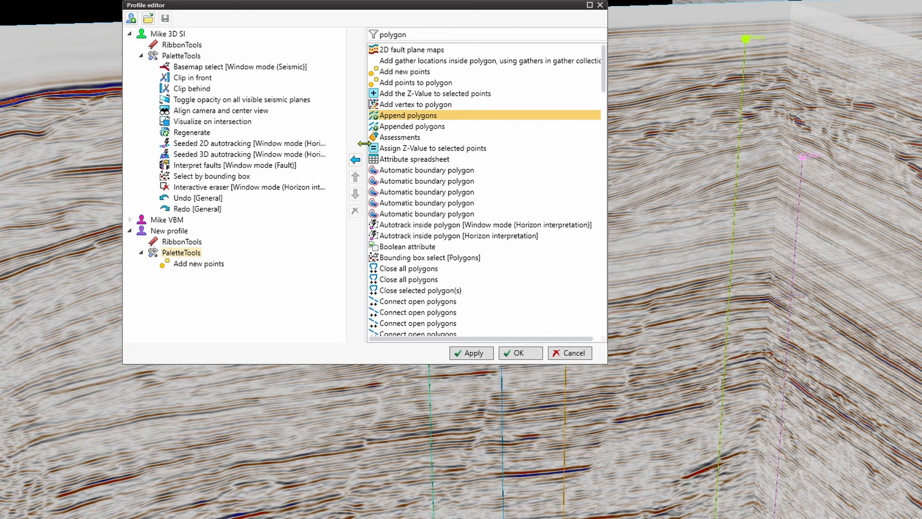
{"action": "left_click", "coordinate": [356, 159]}
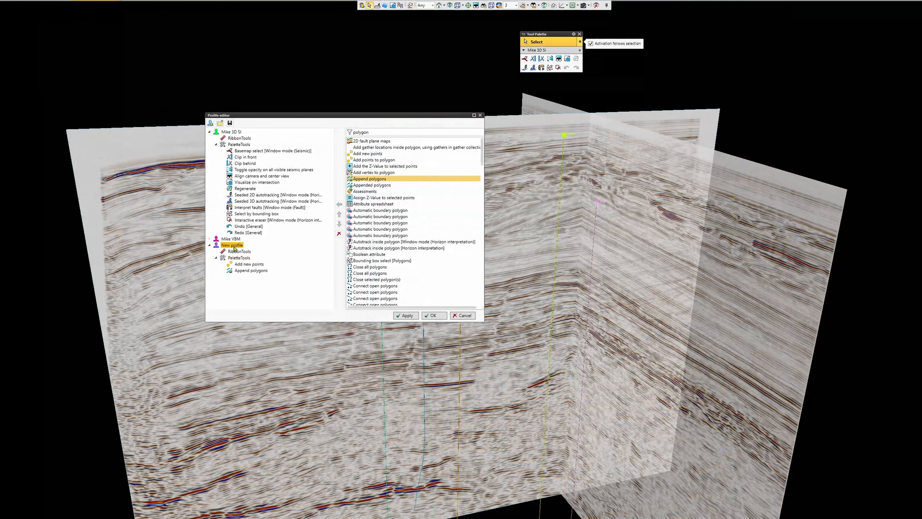
Rename the new profile to the owner's first name followed by "Polygons".
{"action": "right_click", "coordinate": [233, 246]}
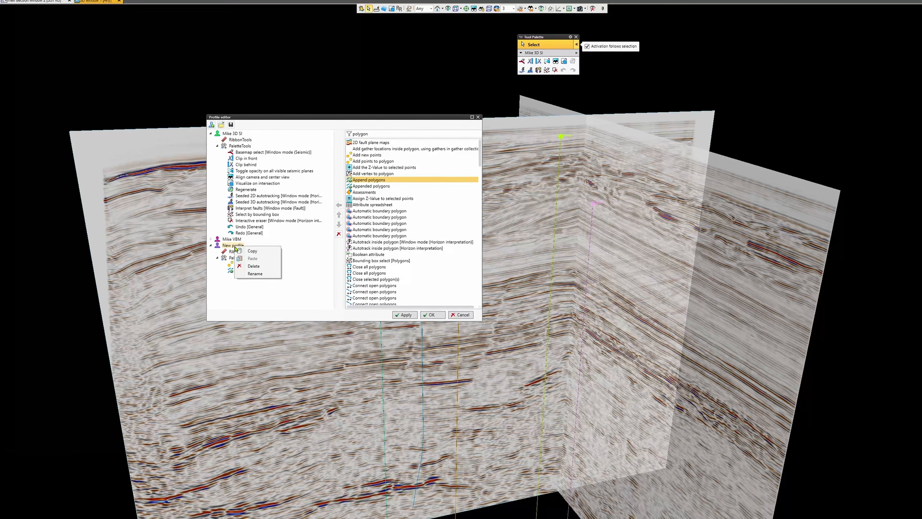
{"action": "left_click", "coordinate": [254, 274]}
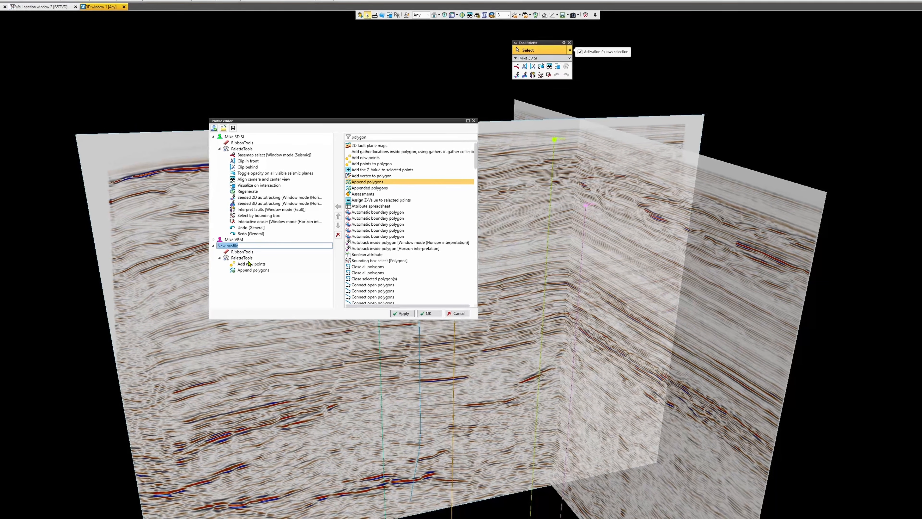
{"action": "type", "text": "Mik"}
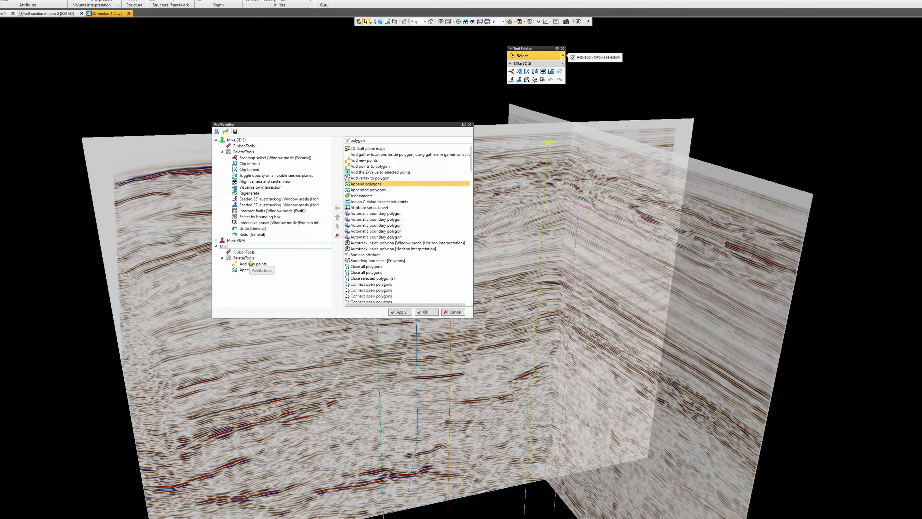
{"action": "type", "text": "e Po"}
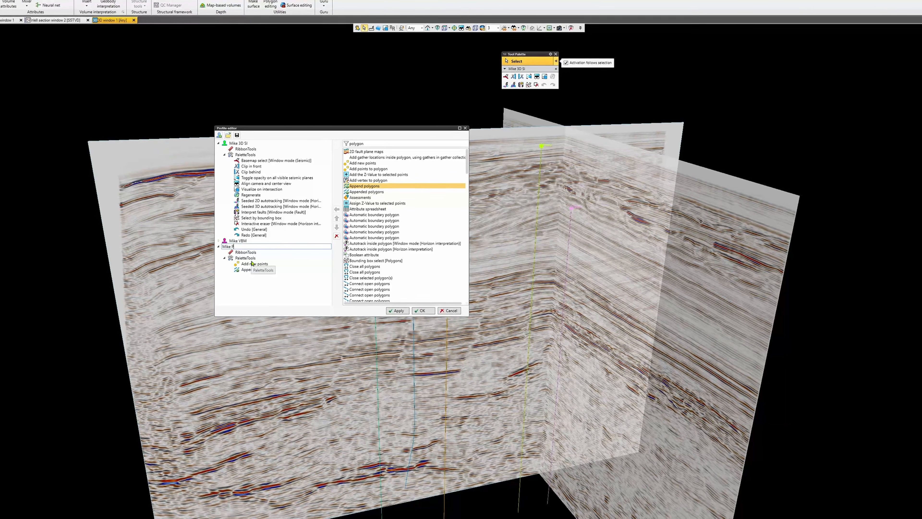
{"action": "type", "text": "lygons"}
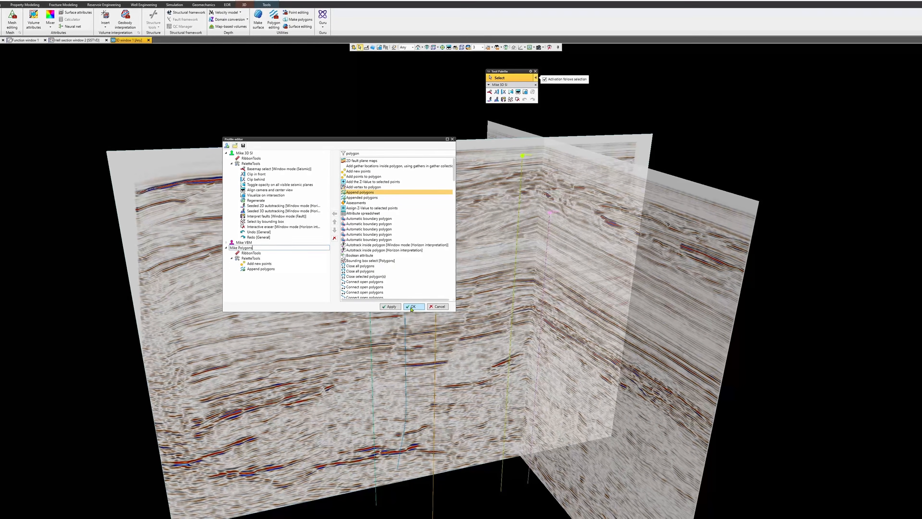
Activate the custom Polygons profile, and switch back to the custom 3D SI profile.
{"action": "left_click", "coordinate": [905, 15]}
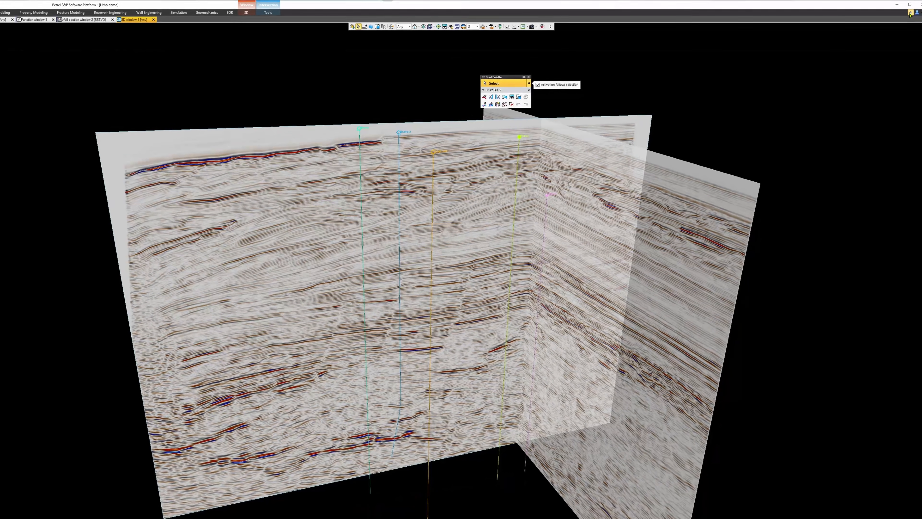
{"action": "left_click", "coordinate": [906, 15]}
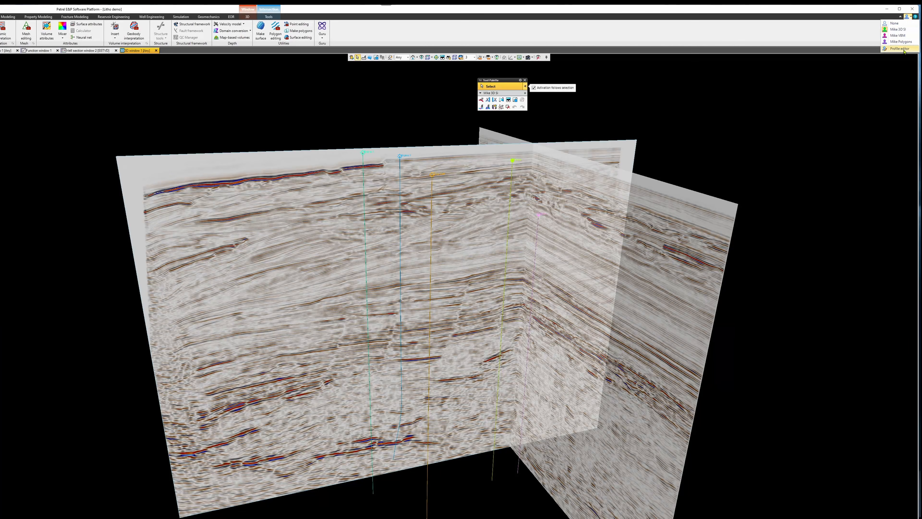
{"action": "left_click", "coordinate": [902, 42]}
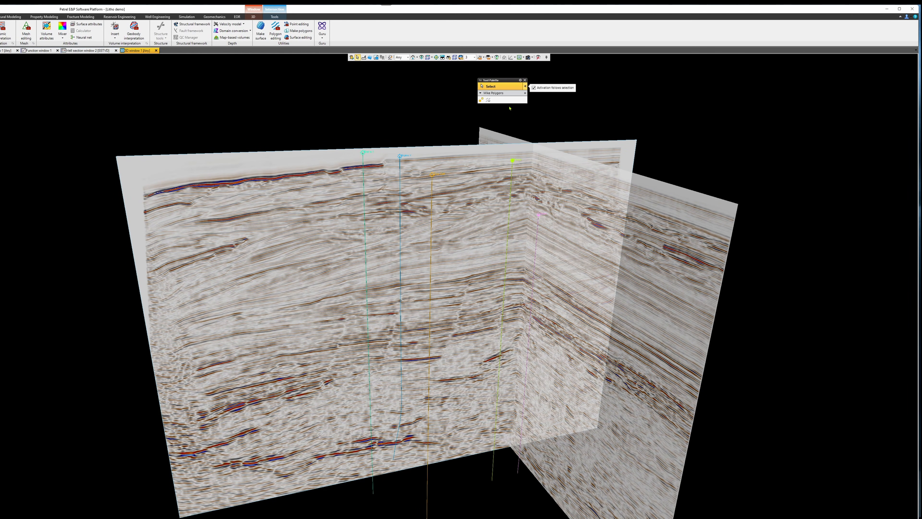
{"action": "left_click", "coordinate": [909, 18]}
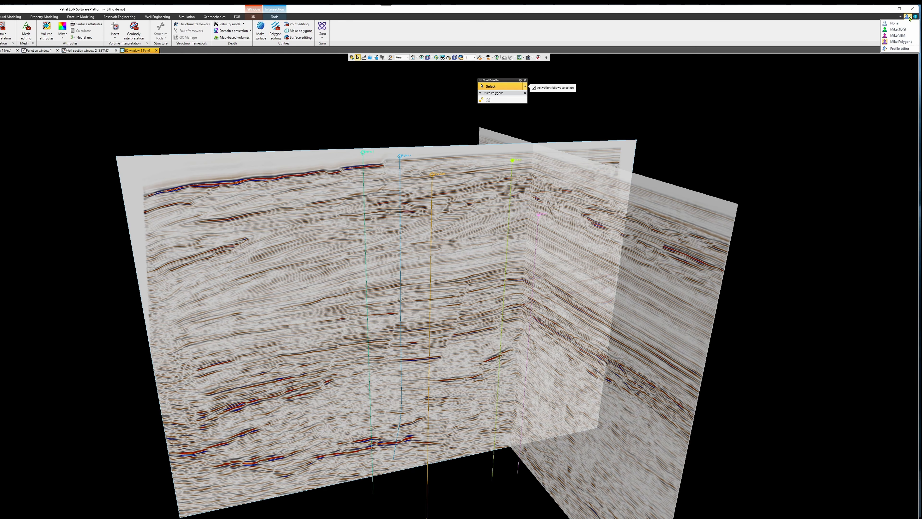
{"action": "left_click", "coordinate": [899, 31]}
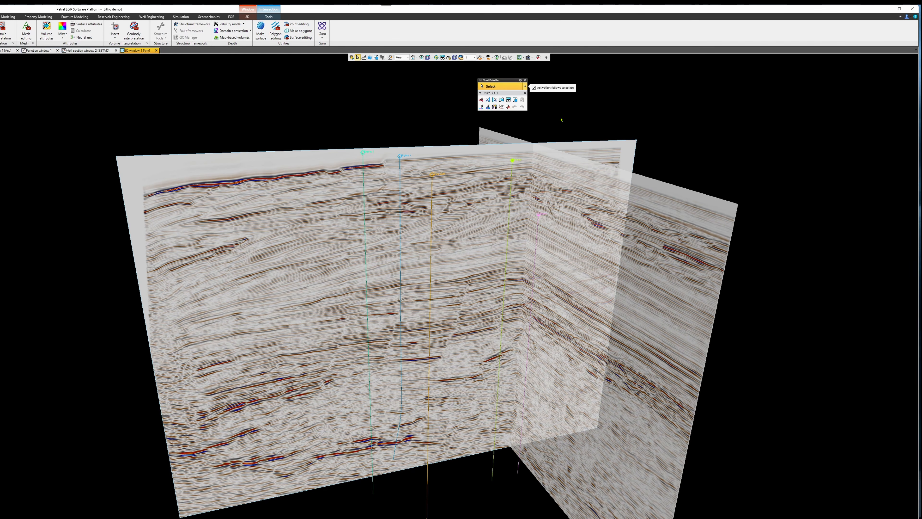
Reopen the Profile editor and delete the custom Polygons profile.
{"action": "left_click", "coordinate": [908, 17]}
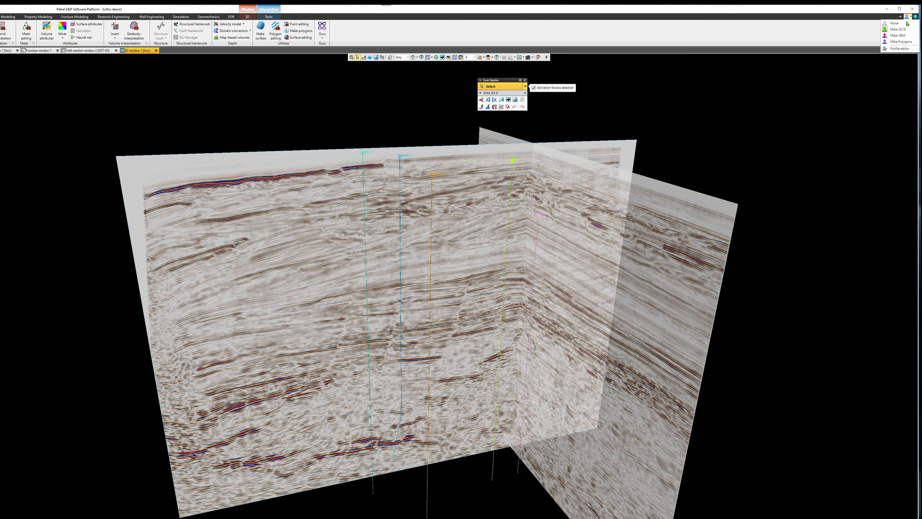
{"action": "left_click", "coordinate": [902, 49]}
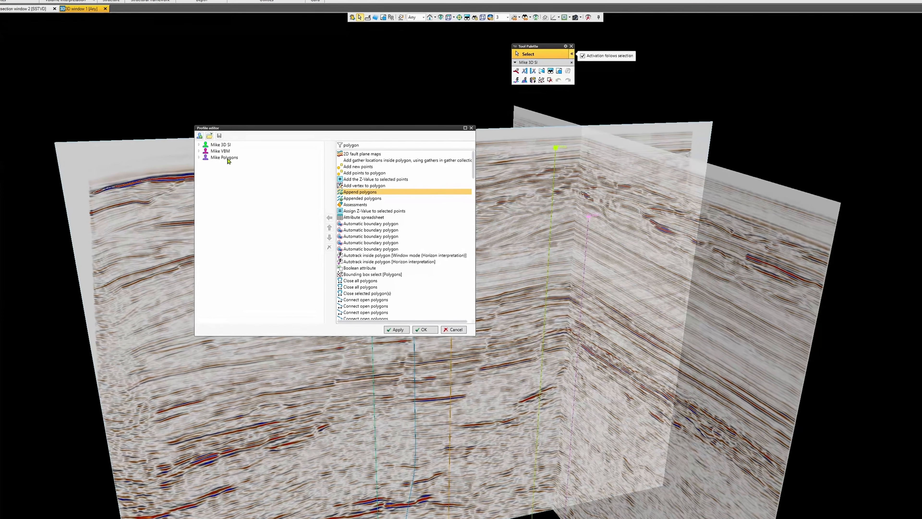
{"action": "left_click", "coordinate": [228, 159]}
{"action": "right_click", "coordinate": [226, 156]}
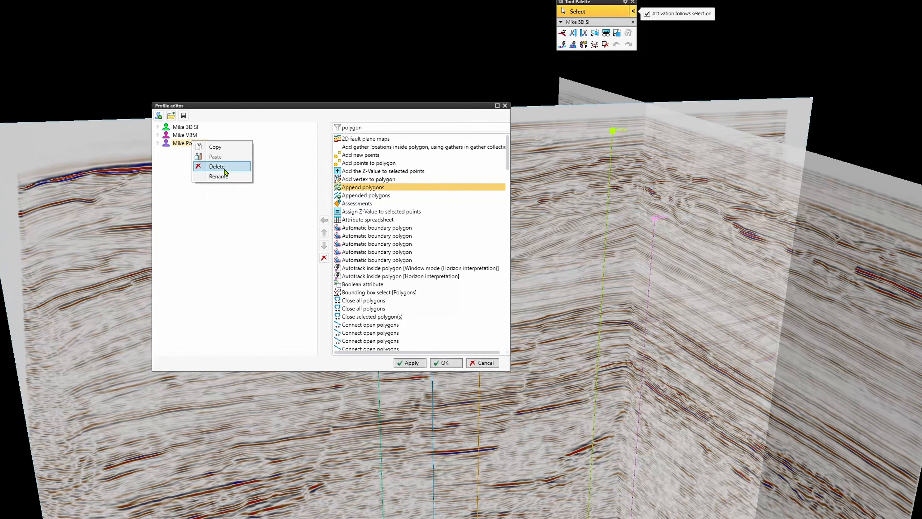
{"action": "left_click", "coordinate": [220, 167]}
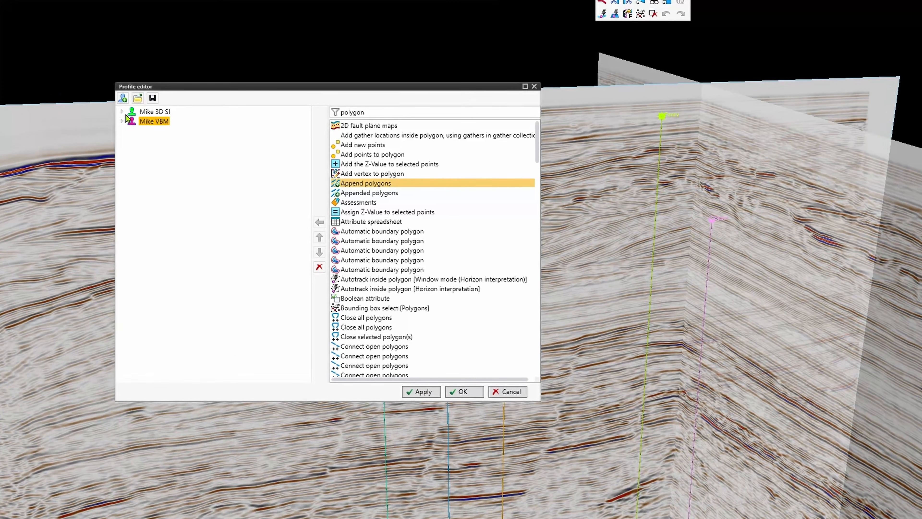
Expand the custom 3D SI profile in the Profile editor and show the Seismic interpretation tool group in the Tool Palette.
{"action": "left_click", "coordinate": [122, 112]}
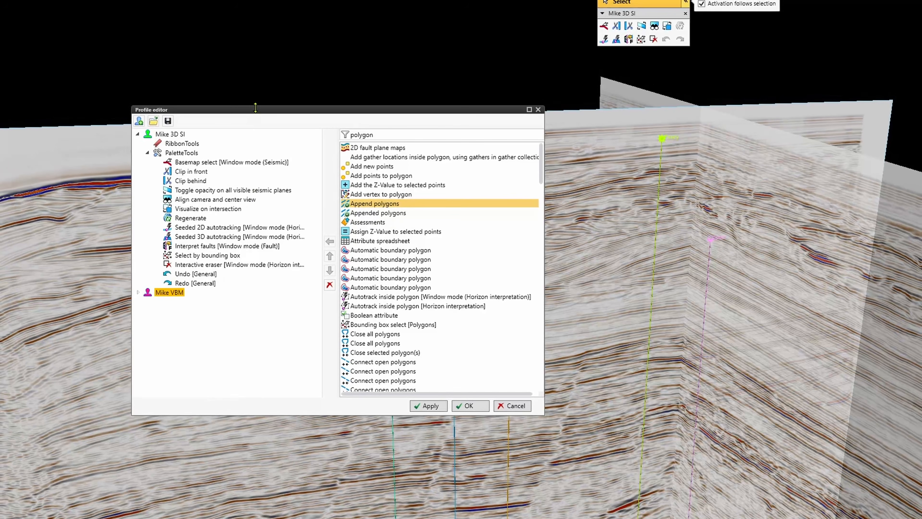
{"action": "left_click_drag", "start_coordinate": [256, 109], "coordinate": [119, 140]}
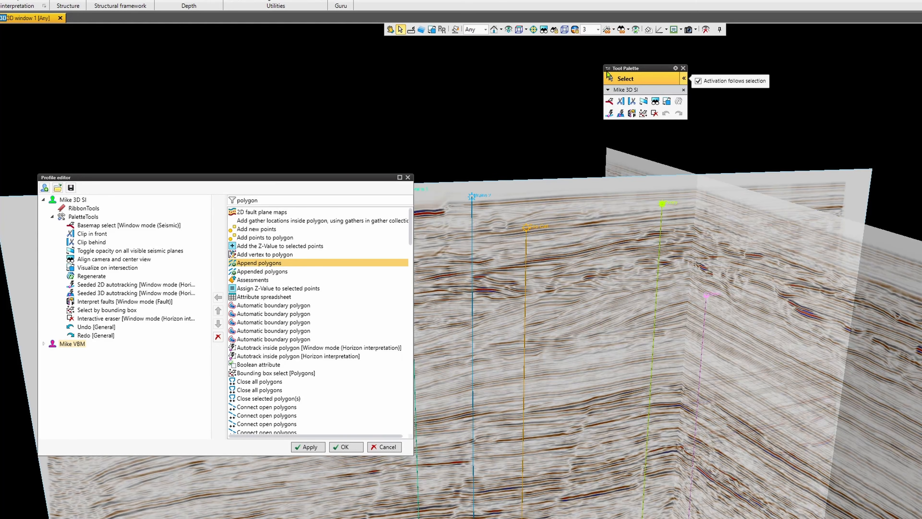
{"action": "left_click", "coordinate": [608, 69]}
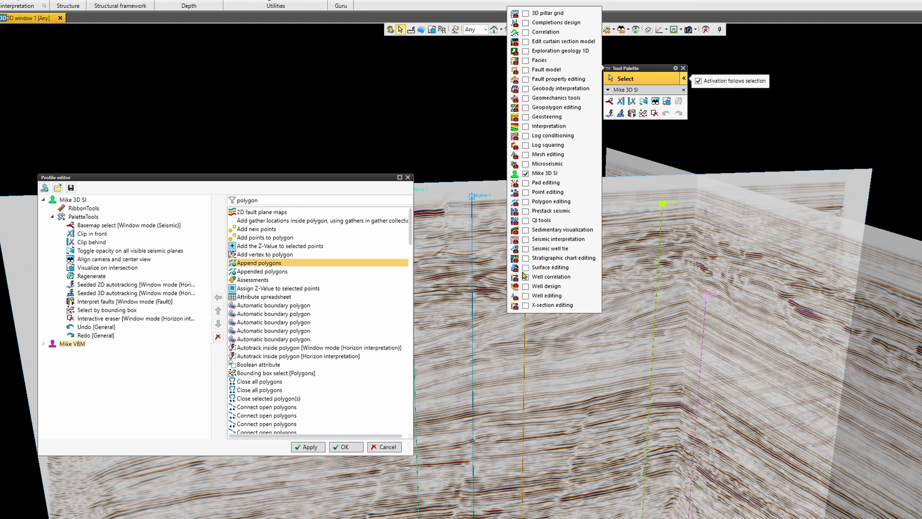
{"action": "left_click", "coordinate": [526, 240]}
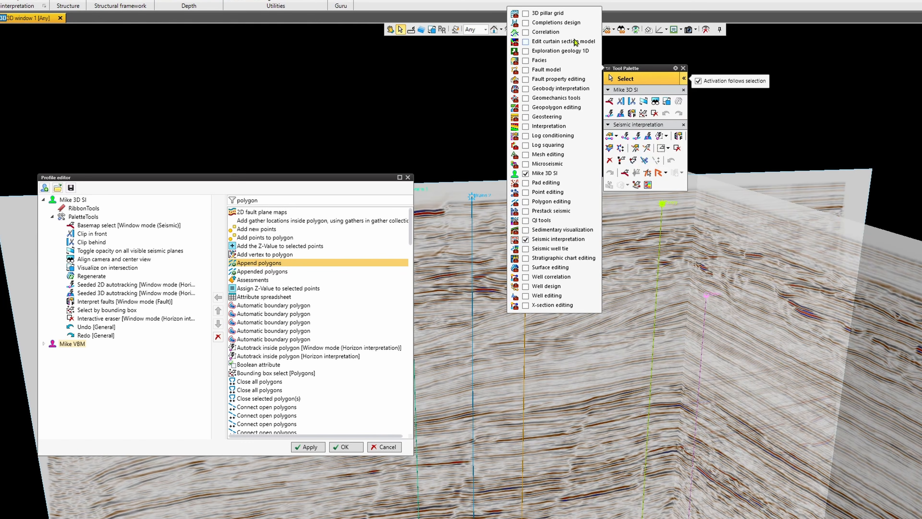
{"action": "left_click", "coordinate": [832, 58]}
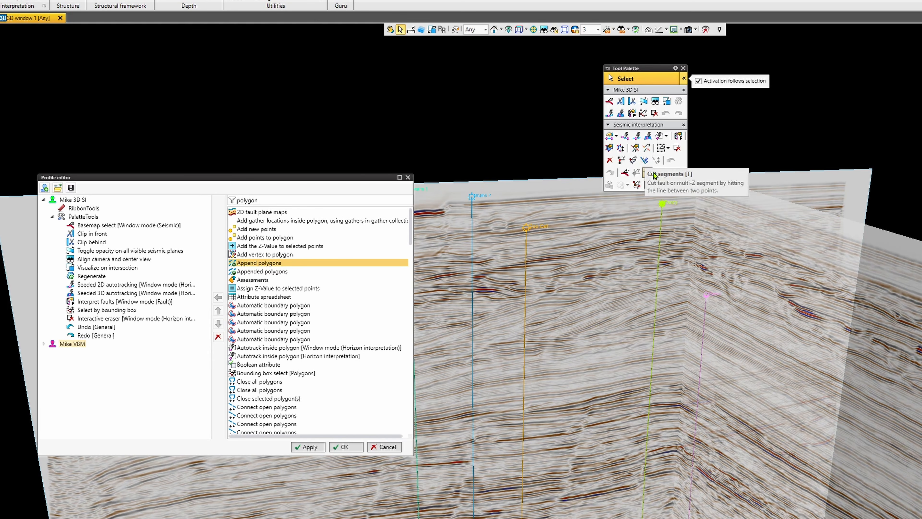
Replace the Profile editor's tool filter with "Cut se" to find the Cut segments tool.
{"action": "left_click", "coordinate": [267, 201]}
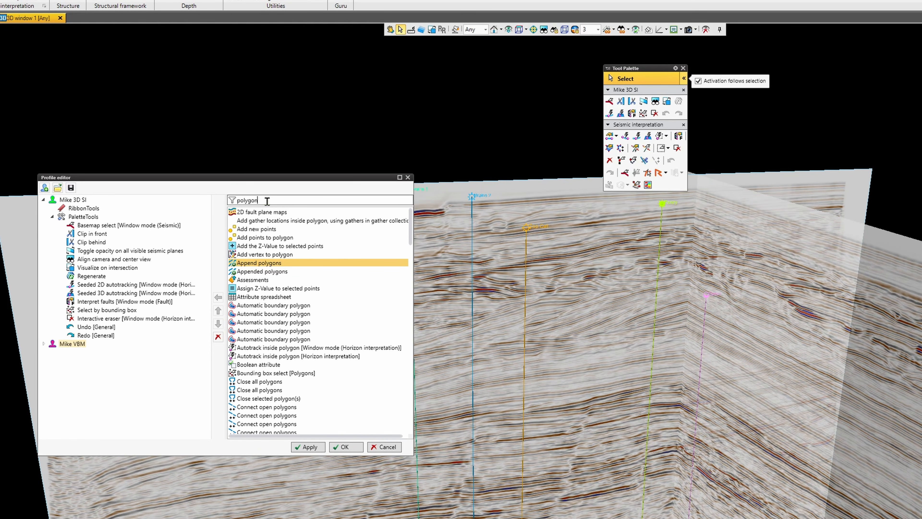
{"action": "type", "text": "Cu"}
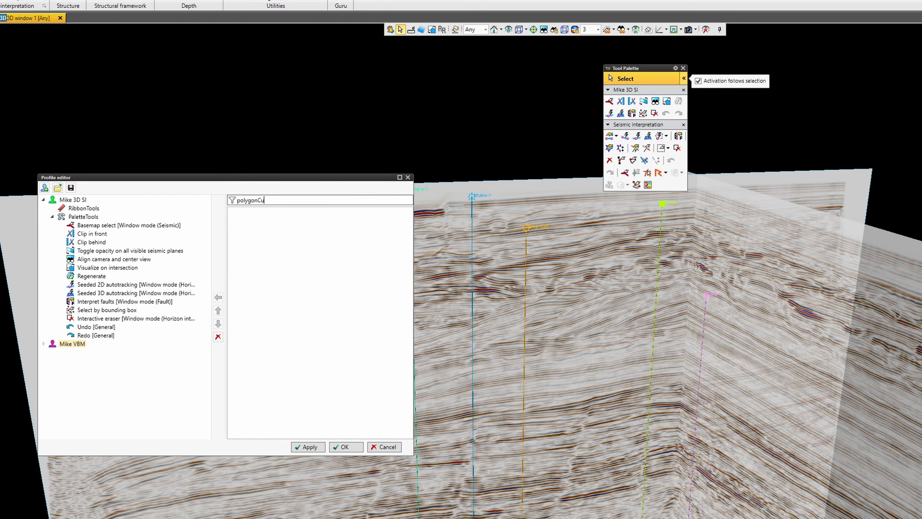
{"action": "key", "text": "BackSpace"}
{"action": "key", "text": "BackSpace"}
{"action": "key", "text": "BackSpace"}
{"action": "key", "text": "BackSpace"}
{"action": "key", "text": "BackSpace"}
{"action": "key", "text": "BackSpace"}
{"action": "key", "text": "BackSpace"}
{"action": "key", "text": "BackSpace"}
{"action": "key", "text": "BackSpace"}
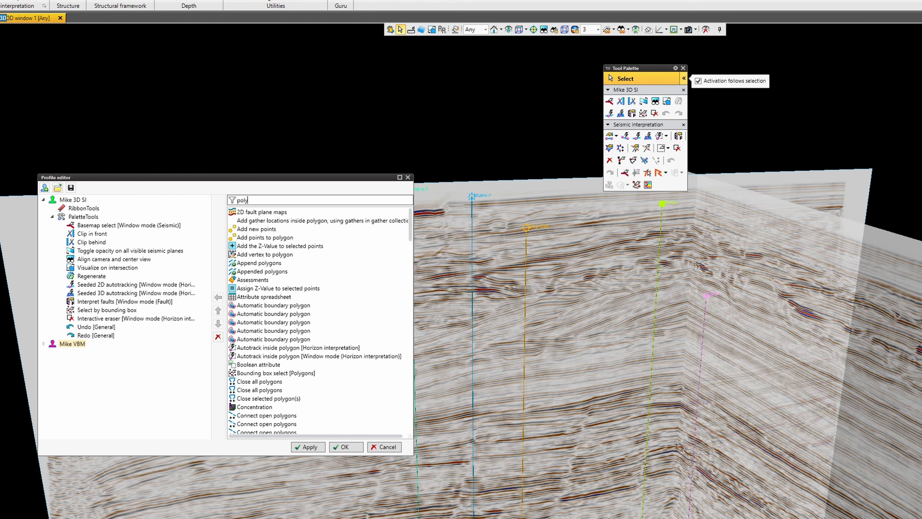
{"action": "type", "text": "Cut se"}
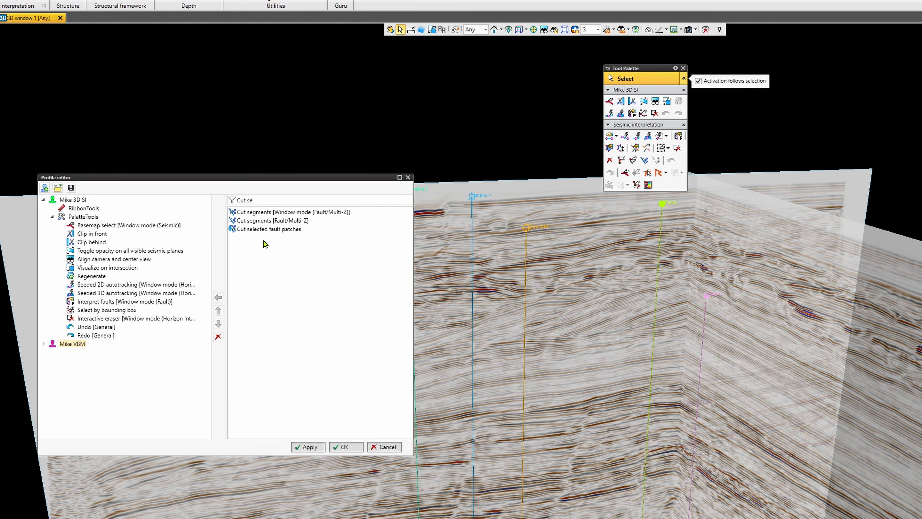
Add Cut segments [Window mode (Fault/Multi-Z)] to the custom 3D SI profile's PaletteTools group and accept the change.
{"action": "left_click", "coordinate": [259, 213]}
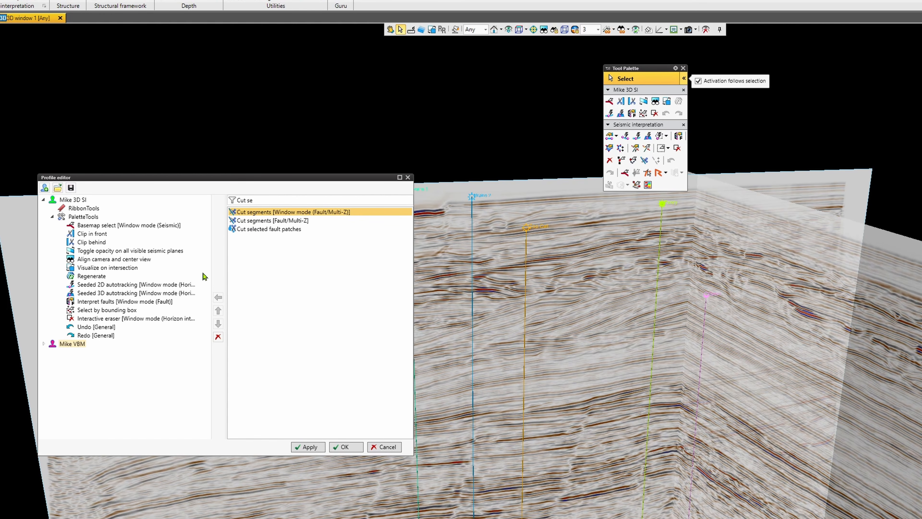
{"action": "left_click", "coordinate": [85, 218]}
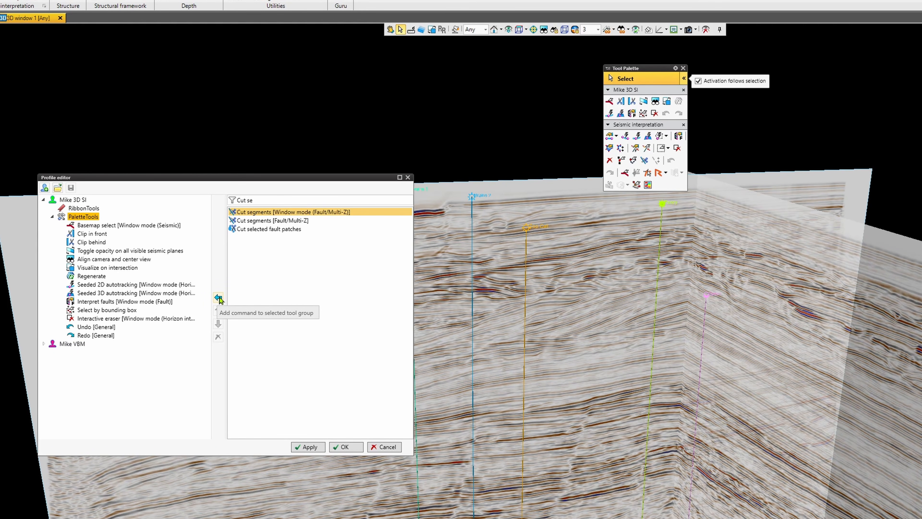
{"action": "left_click", "coordinate": [218, 298]}
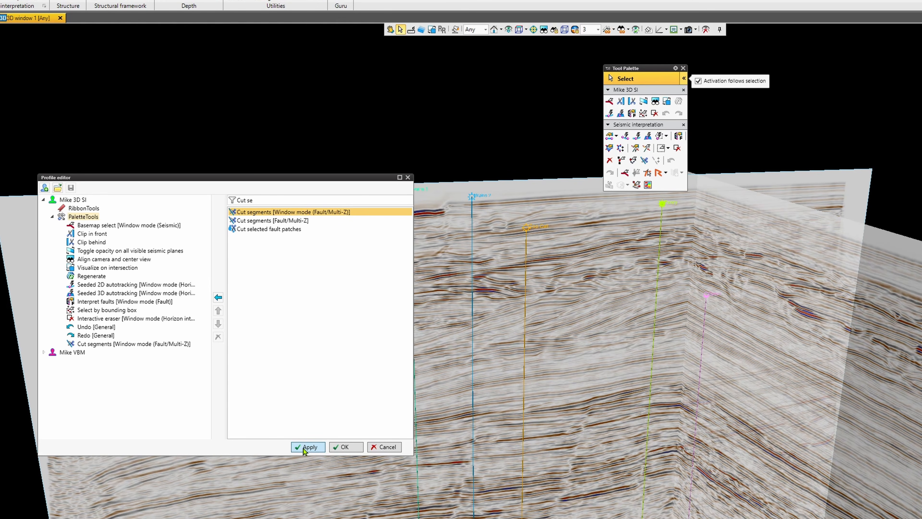
{"action": "left_click", "coordinate": [349, 446]}
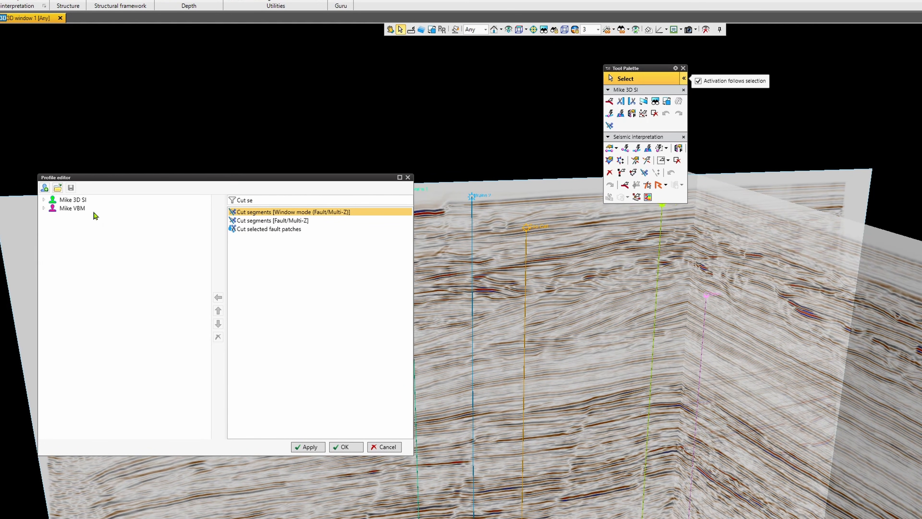
Open the export-to-file dialog for the custom 3D SI profile and close it without saving.
{"action": "left_click", "coordinate": [72, 200]}
{"action": "left_click", "coordinate": [71, 188]}
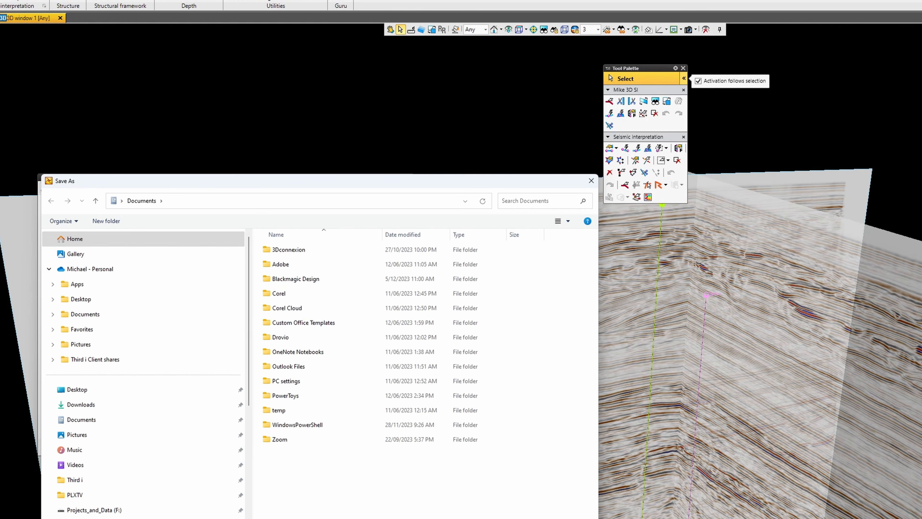
{"action": "key", "text": "Escape"}
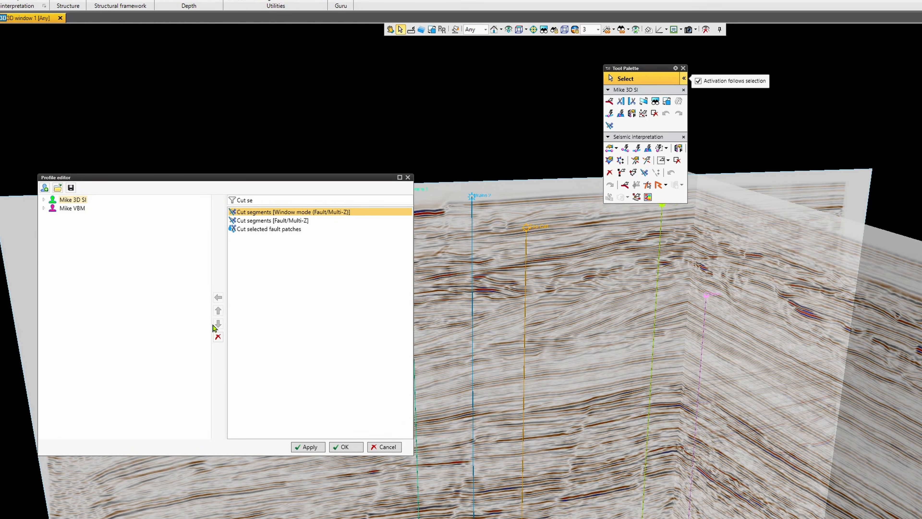